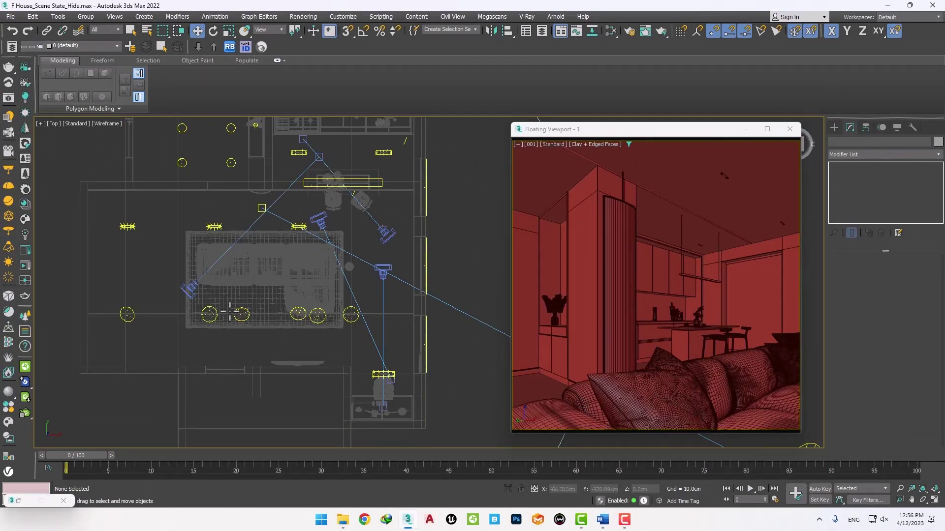
Reposition the floating viewport over the Top view and switch it to camera 002
{"action": "middle_click_drag", "start_coordinate": [436, 228], "coordinate": [437, 233]}
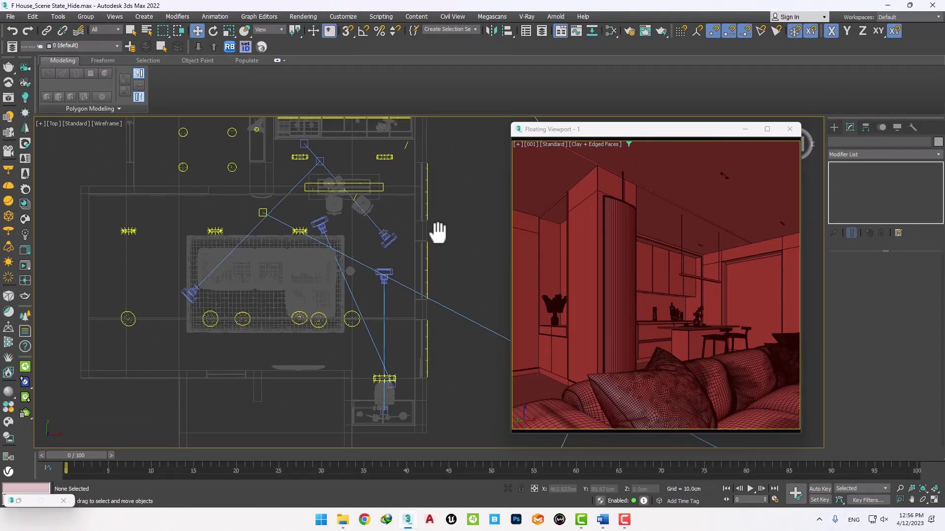
{"action": "left_click_drag", "start_coordinate": [602, 131], "coordinate": [601, 120]}
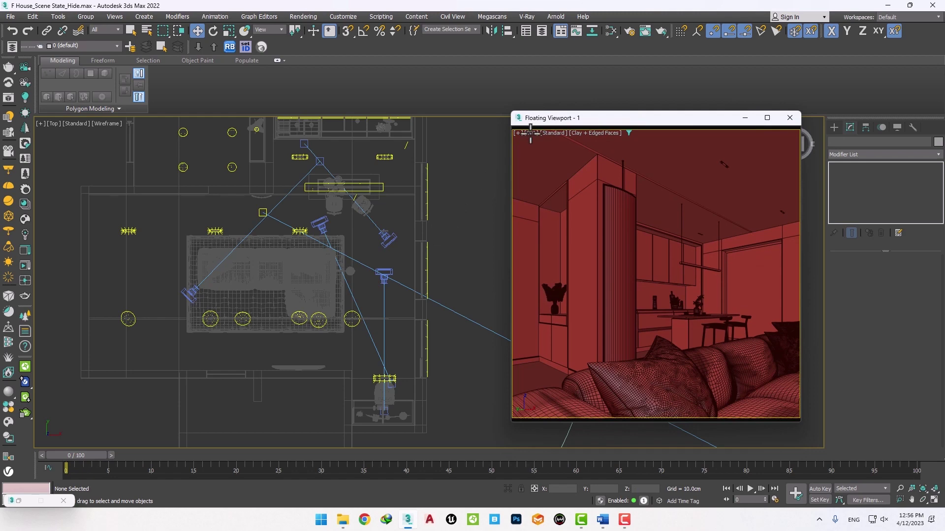
{"action": "left_click_drag", "start_coordinate": [598, 117], "coordinate": [592, 117]}
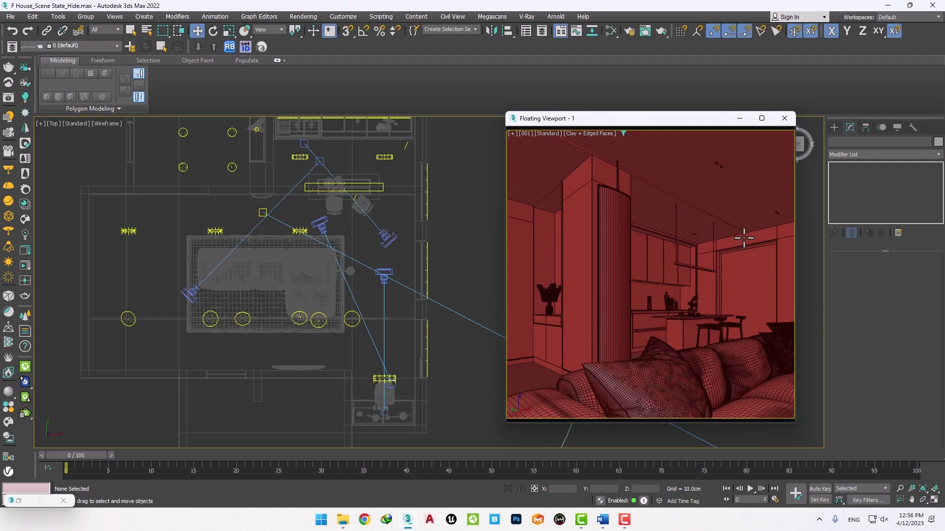
{"action": "left_click", "coordinate": [526, 133]}
{"action": "mouse_move", "coordinate": [537, 142]}
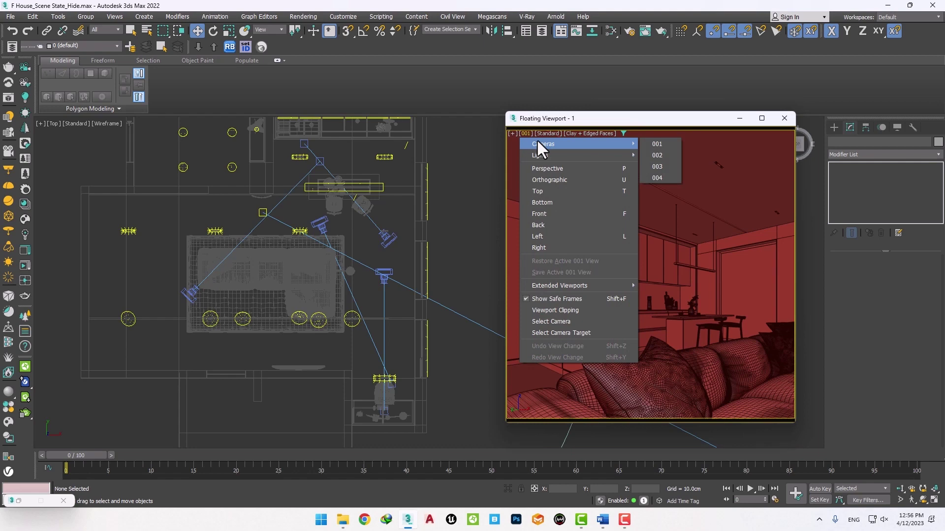
{"action": "left_click", "coordinate": [666, 155]}
{"action": "left_click_drag", "start_coordinate": [674, 119], "coordinate": [679, 122]}
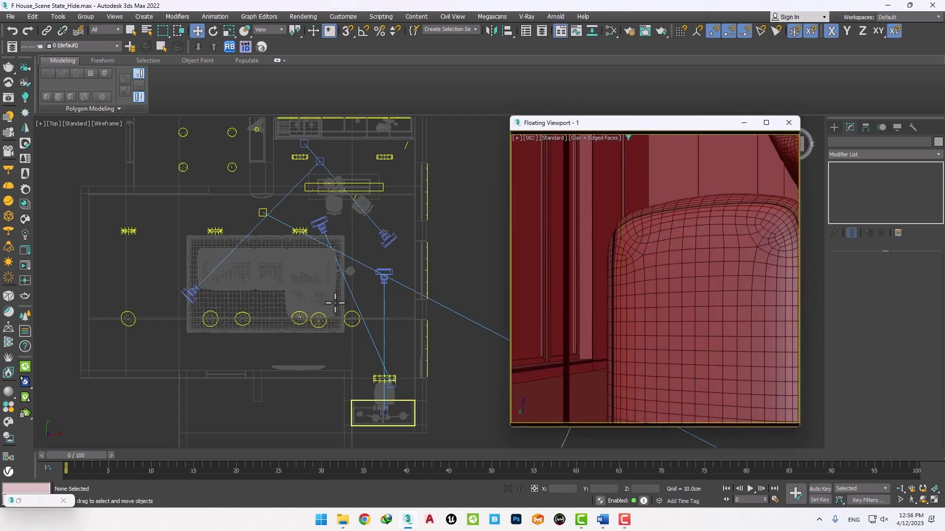
Hide the sofa and rug group that blocks the view of camera 002
{"action": "left_click", "coordinate": [284, 294]}
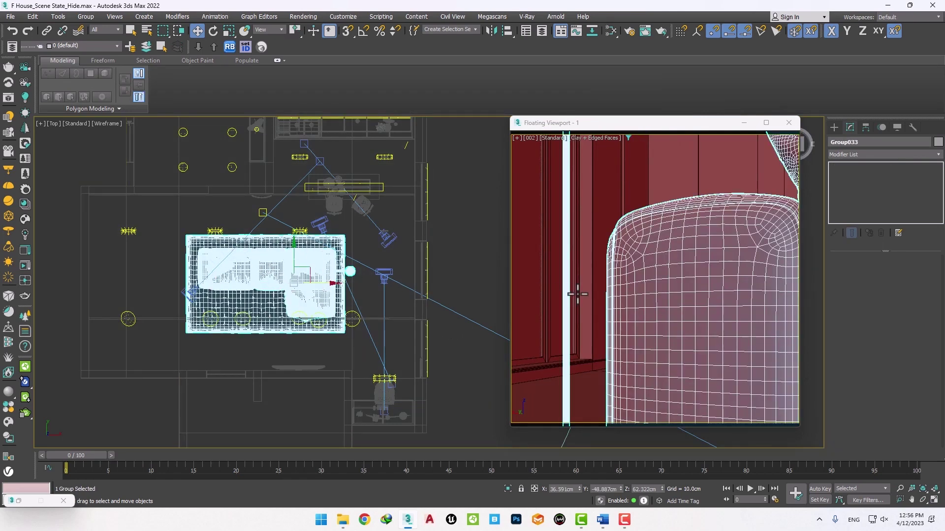
{"action": "left_click", "coordinate": [460, 219]}
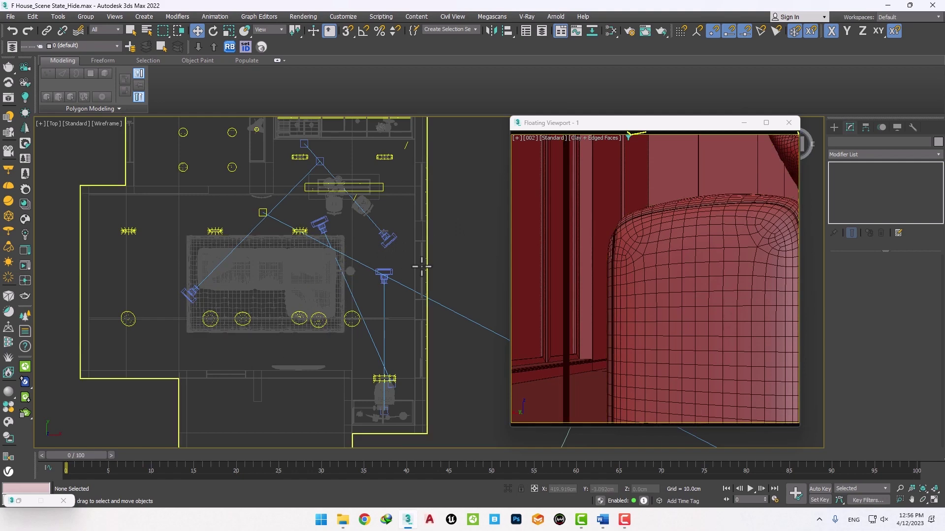
{"action": "left_click", "coordinate": [302, 268]}
{"action": "left_click", "coordinate": [294, 287]}
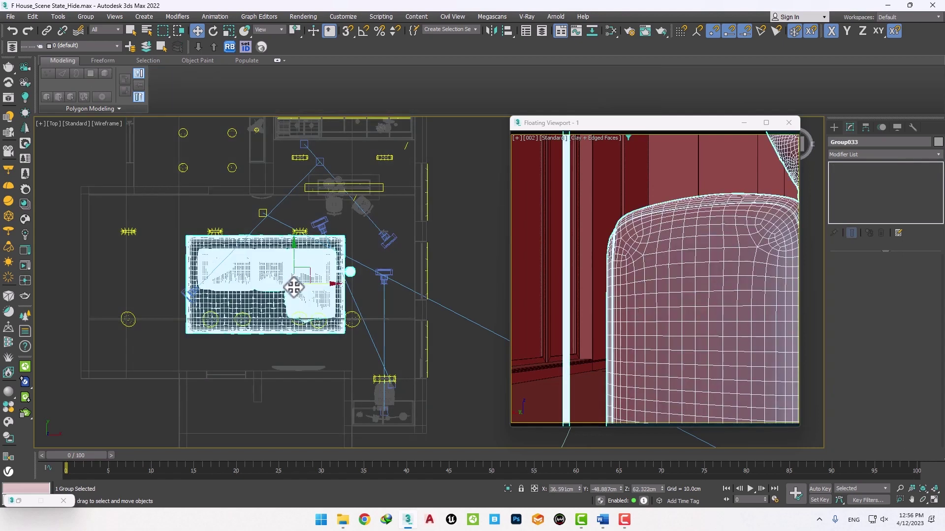
{"action": "right_click", "coordinate": [317, 240]}
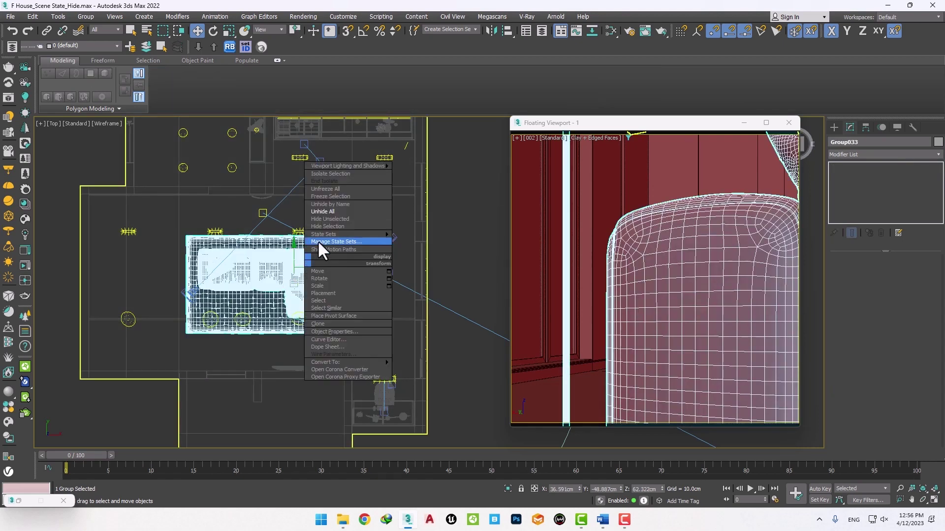
{"action": "left_click", "coordinate": [319, 229]}
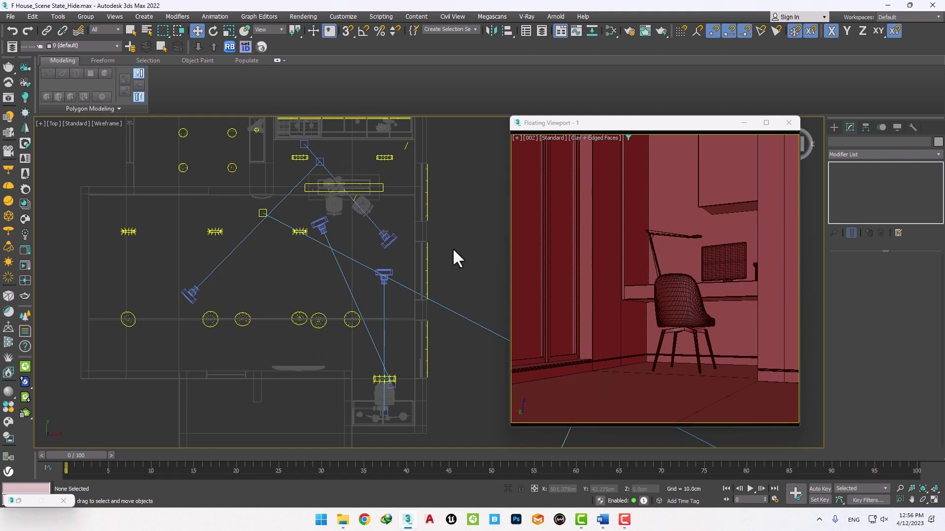
Switch the floating viewport to camera 001 to check its view without the sofa
{"action": "left_click", "coordinate": [531, 138]}
{"action": "mouse_move", "coordinate": [606, 147]}
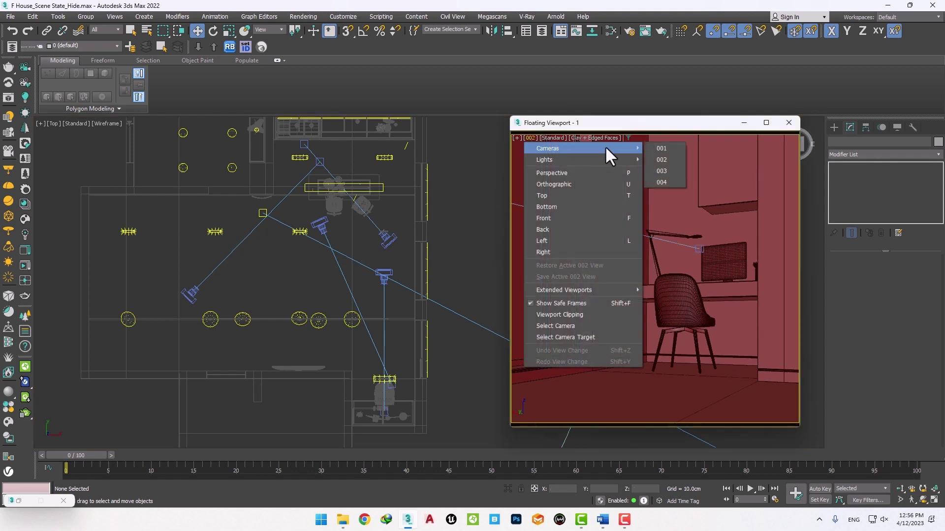
{"action": "left_click", "coordinate": [661, 148]}
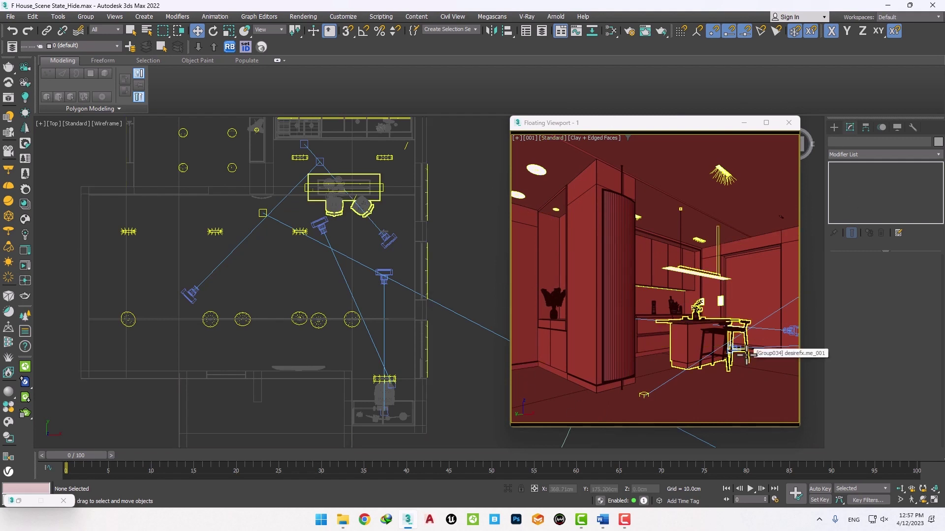
Unhide all objects in the scene
{"action": "right_click", "coordinate": [306, 270]}
{"action": "right_click", "coordinate": [307, 270]}
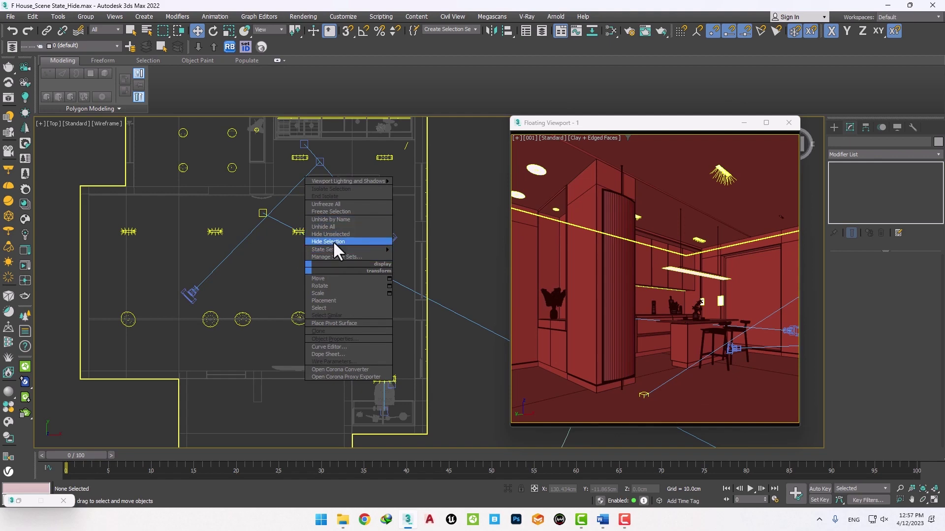
{"action": "left_click", "coordinate": [332, 241]}
{"action": "right_click", "coordinate": [289, 263]}
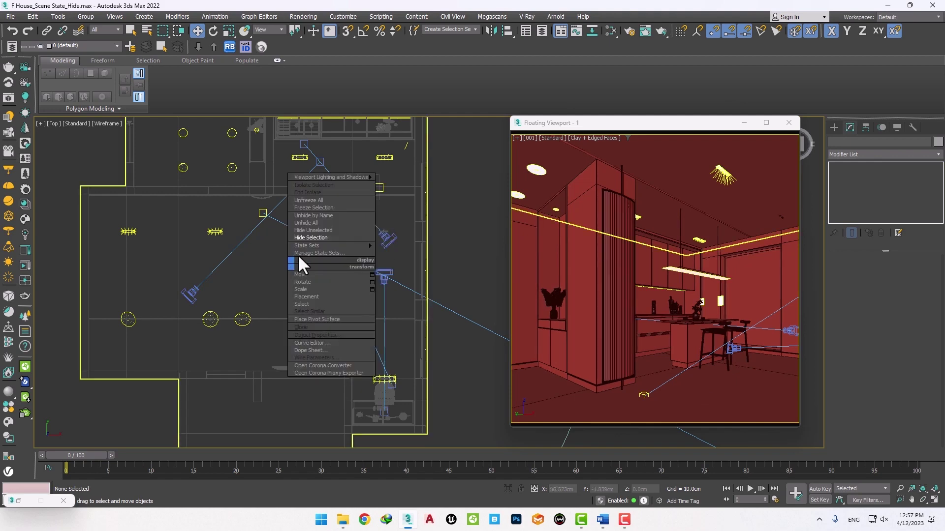
{"action": "left_click", "coordinate": [314, 223]}
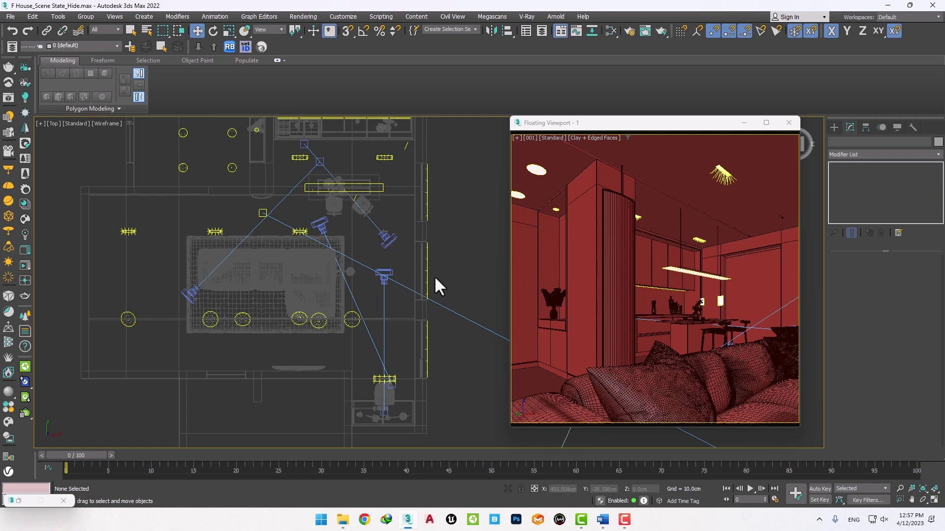
Return the floating viewport to camera 002
{"action": "middle_click_drag", "start_coordinate": [434, 274], "coordinate": [433, 256]}
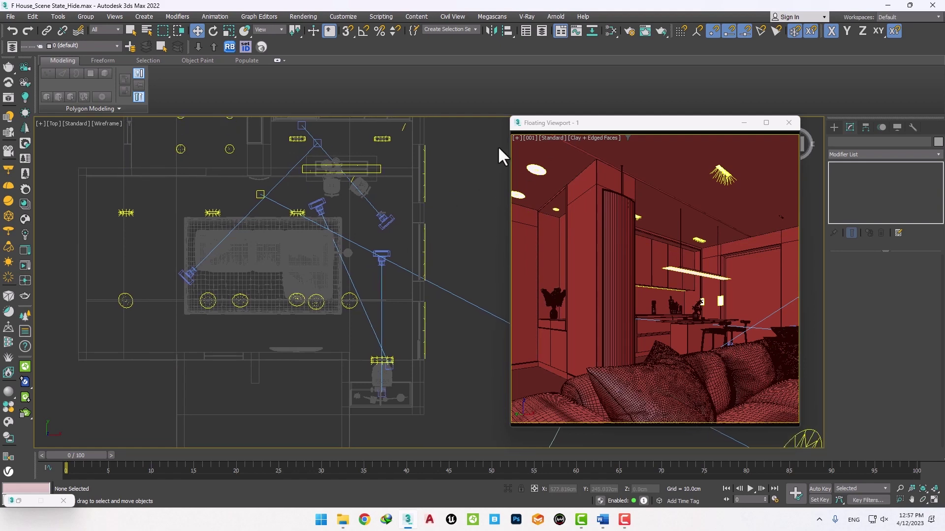
{"action": "left_click", "coordinate": [531, 138]}
{"action": "mouse_move", "coordinate": [580, 148]}
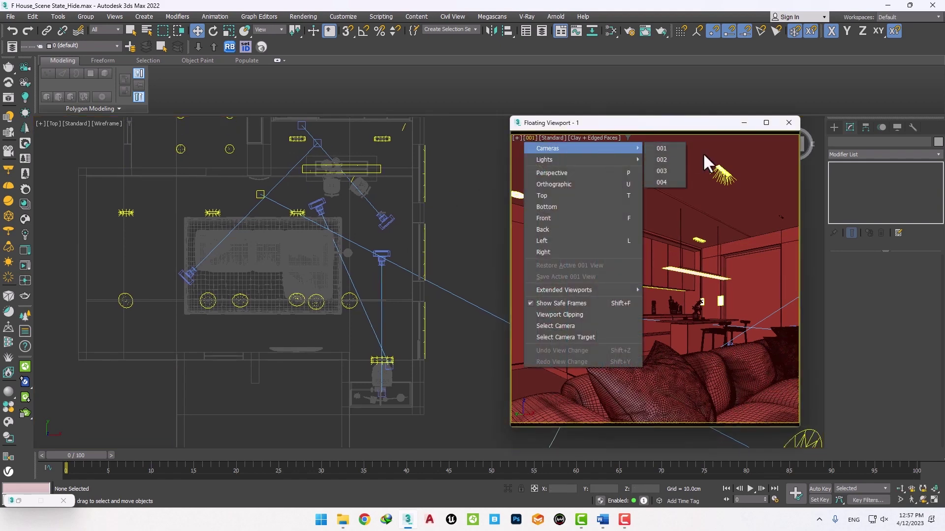
{"action": "left_click", "coordinate": [661, 160]}
Select camera 002 itself, without its target, in the Top view
{"action": "scroll", "coordinate": [298, 199], "scroll_direction": "up", "scroll_amount": 5}
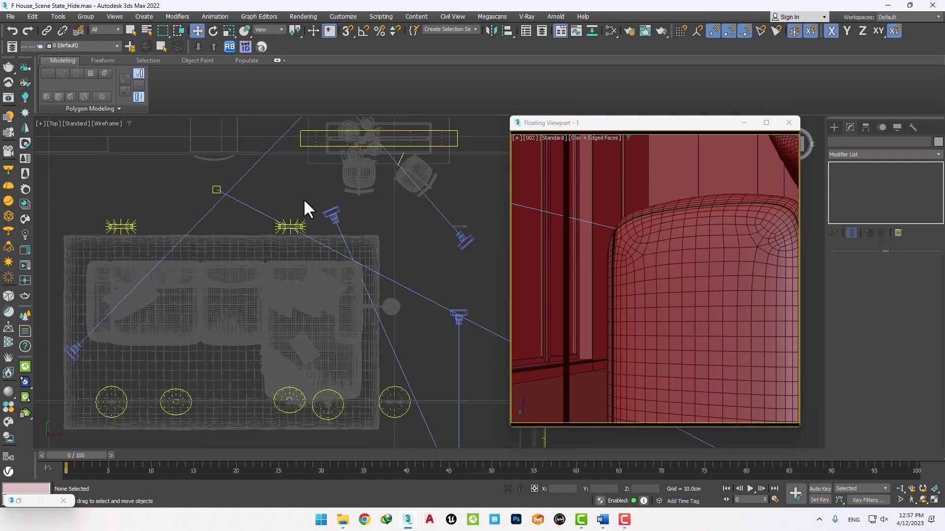
{"action": "middle_click_drag", "start_coordinate": [318, 205], "coordinate": [305, 191]}
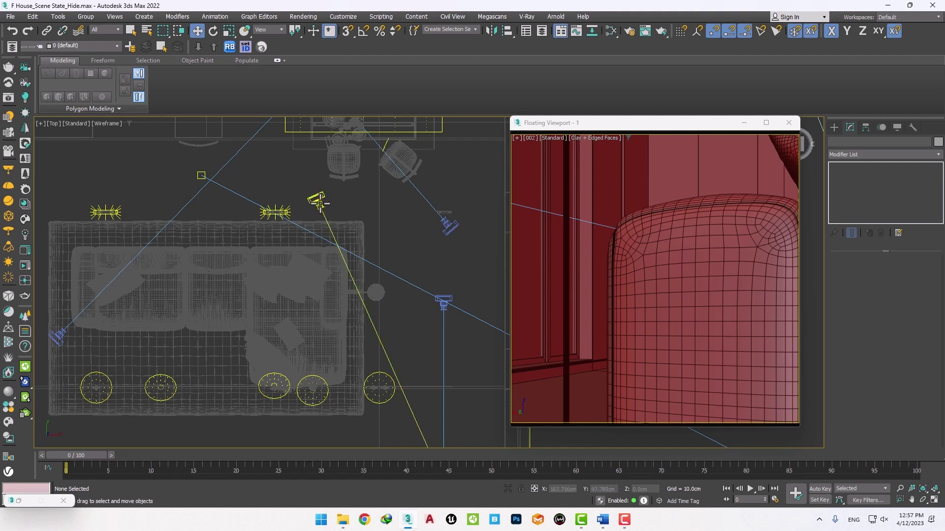
{"action": "left_click", "coordinate": [318, 200]}
{"action": "middle_click_drag", "start_coordinate": [350, 204], "coordinate": [336, 170]}
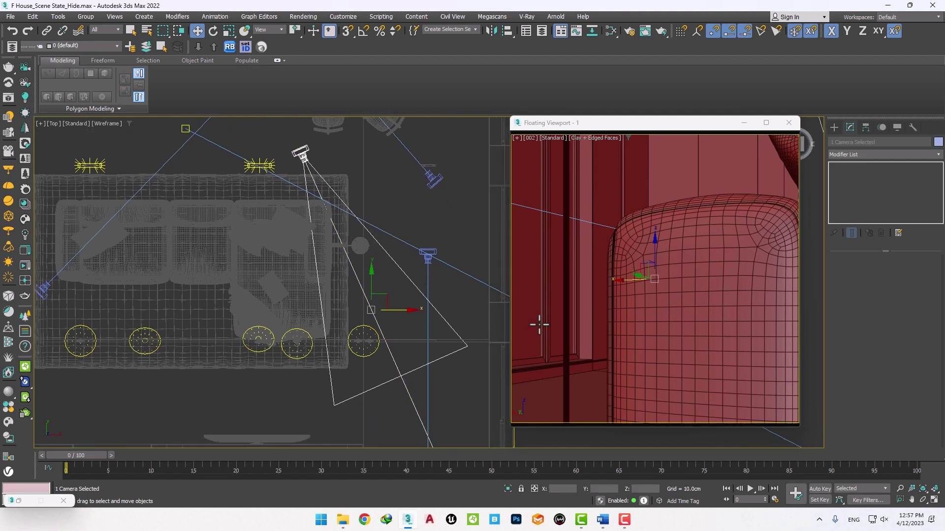
{"action": "middle_click_drag", "start_coordinate": [355, 411], "coordinate": [342, 373]}
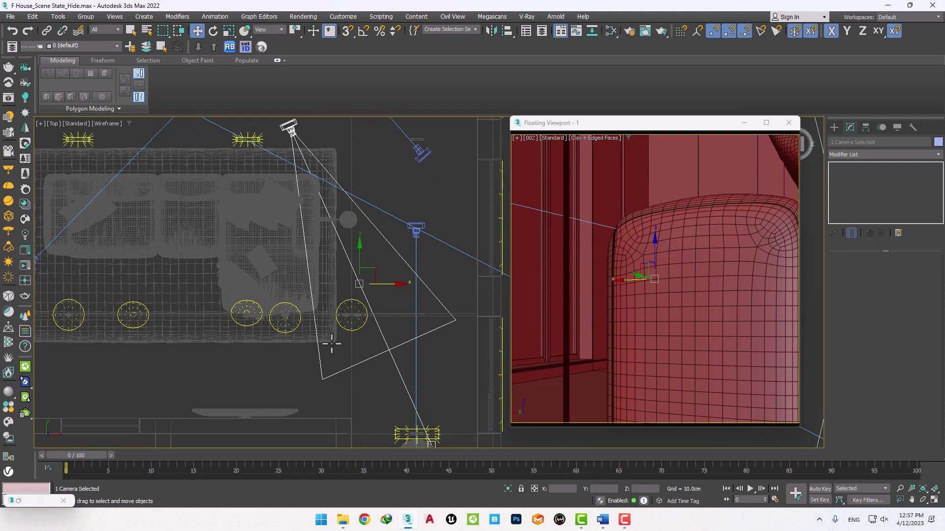
{"action": "scroll", "coordinate": [332, 343], "scroll_direction": "down", "scroll_amount": 5}
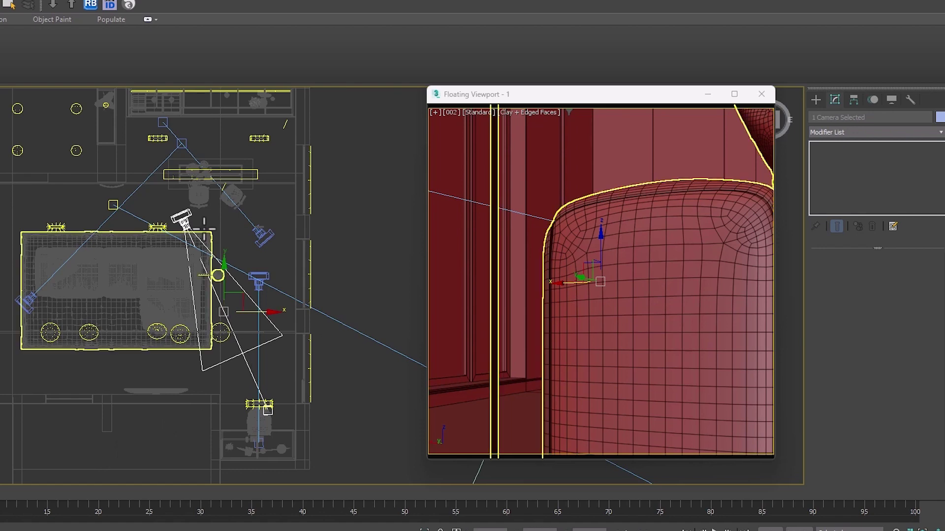
{"action": "left_click", "coordinate": [181, 215]}
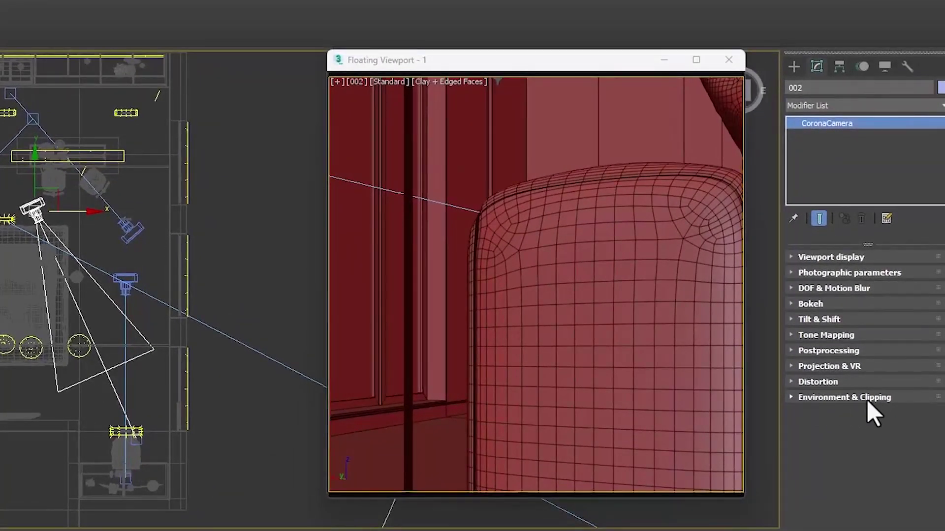
Enable camera clipping for camera 002, show it in the viewport, and set the near clipping distance to 50 cm
{"action": "left_click", "coordinate": [871, 398]}
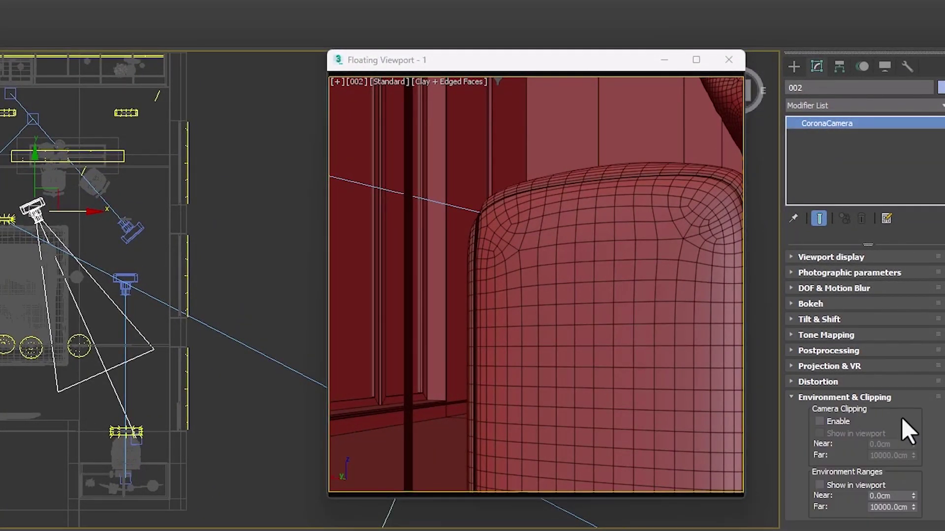
{"action": "left_click", "coordinate": [836, 422]}
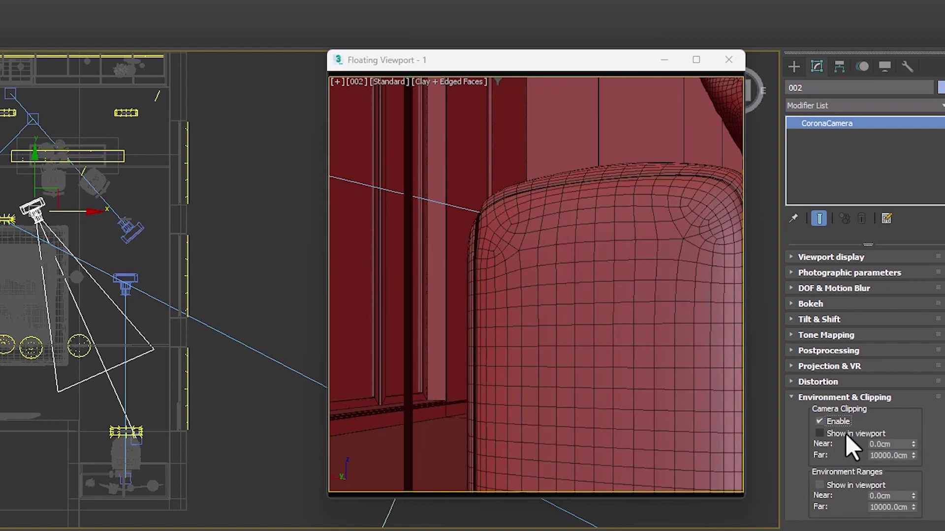
{"action": "left_click", "coordinate": [829, 433]}
{"action": "double_click", "coordinate": [893, 445]}
{"action": "type", "text": "50"}
{"action": "key", "text": "Return"}
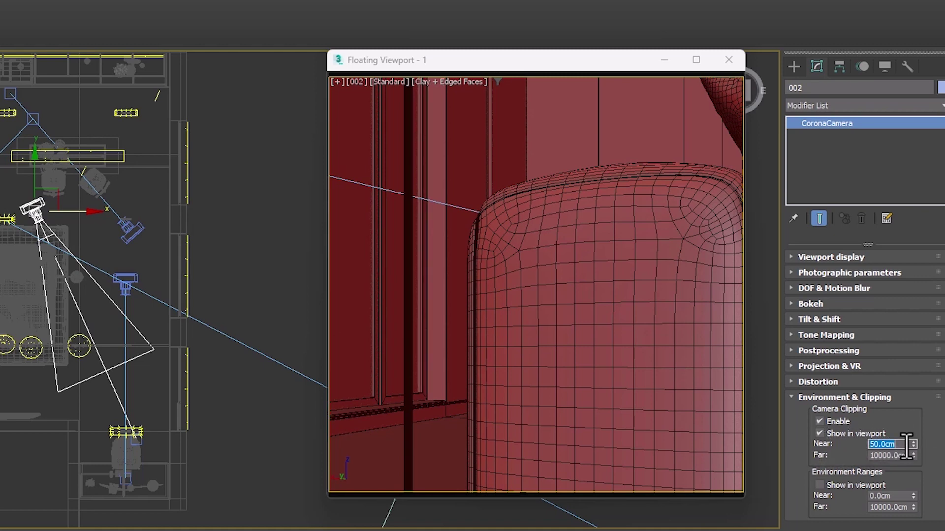
Increase camera 002's near clipping distance to 228.42 cm so the clipping plane passes beyond the sofa
{"action": "scroll", "coordinate": [291, 310], "scroll_direction": "up", "scroll_amount": 4}
{"action": "middle_click_drag", "start_coordinate": [148, 295], "coordinate": [105, 219]}
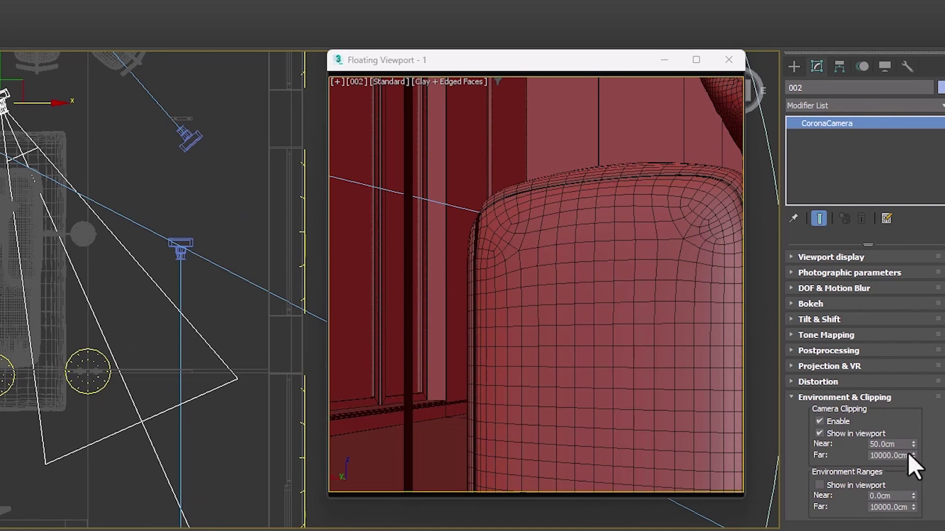
{"action": "left_click_drag", "start_coordinate": [914, 444], "coordinate": [918, 347]}
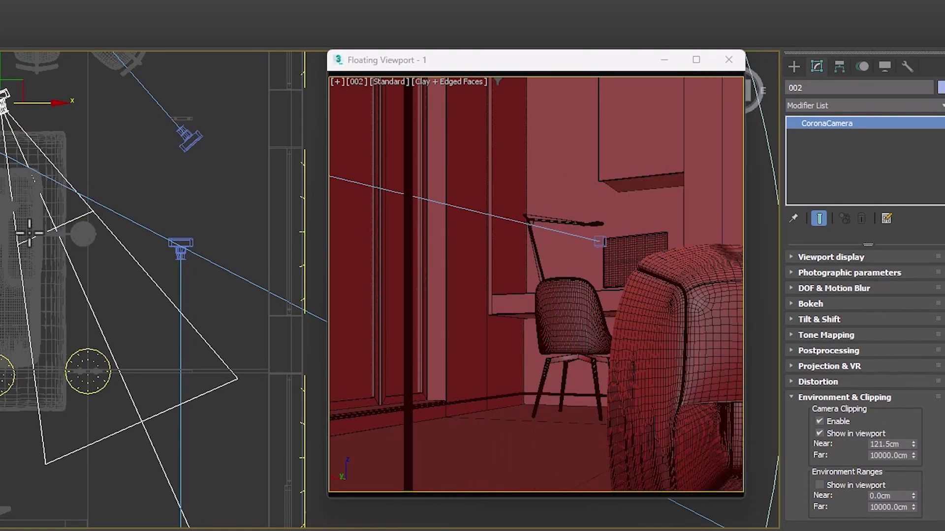
{"action": "left_click_drag", "start_coordinate": [914, 443], "coordinate": [894, 381]}
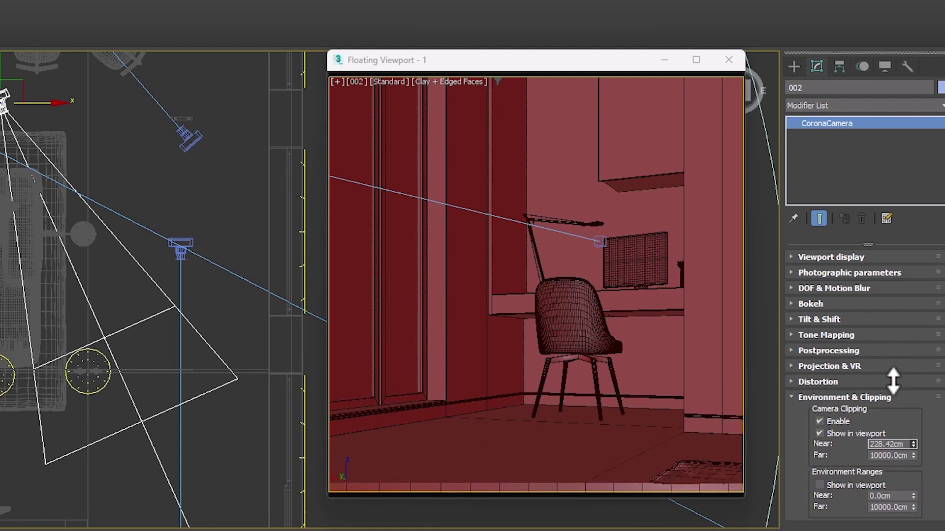
{"action": "left_click_drag", "start_coordinate": [894, 381], "coordinate": [893, 380]}
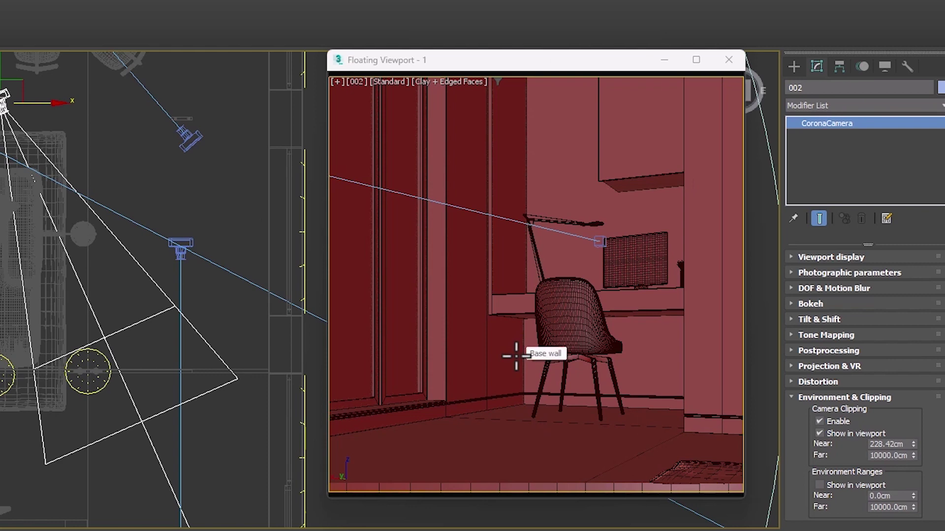
Turn off the clipping display for camera 002, reset its near distance to 0 cm, and disable camera clipping
{"action": "scroll", "coordinate": [116, 259], "scroll_direction": "down", "scroll_amount": 3}
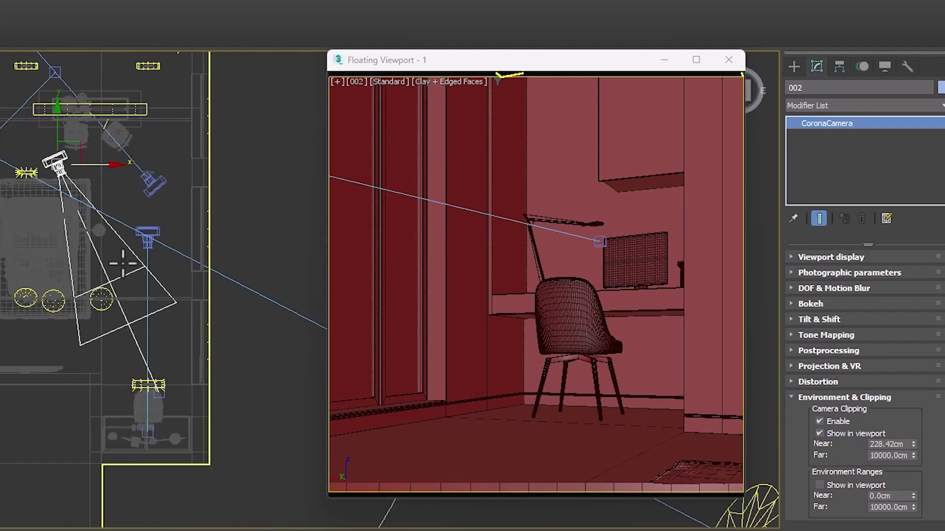
{"action": "middle_click_drag", "start_coordinate": [146, 219], "coordinate": [111, 229]}
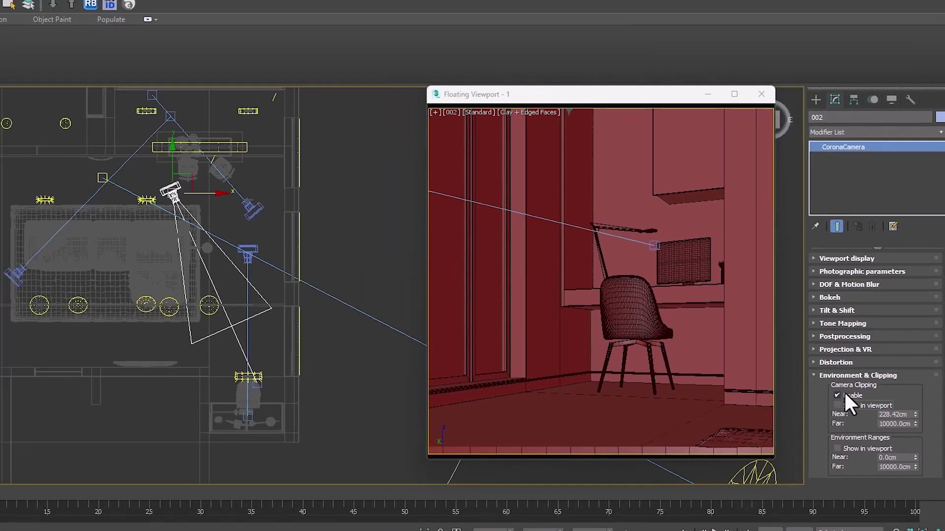
{"action": "left_click", "coordinate": [856, 434]}
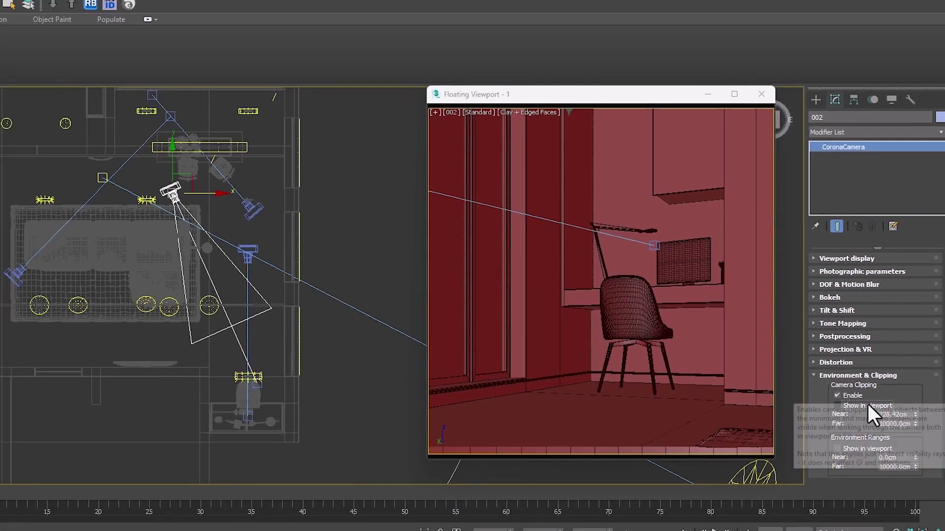
{"action": "right_click", "coordinate": [915, 415]}
{"action": "left_click", "coordinate": [837, 396]}
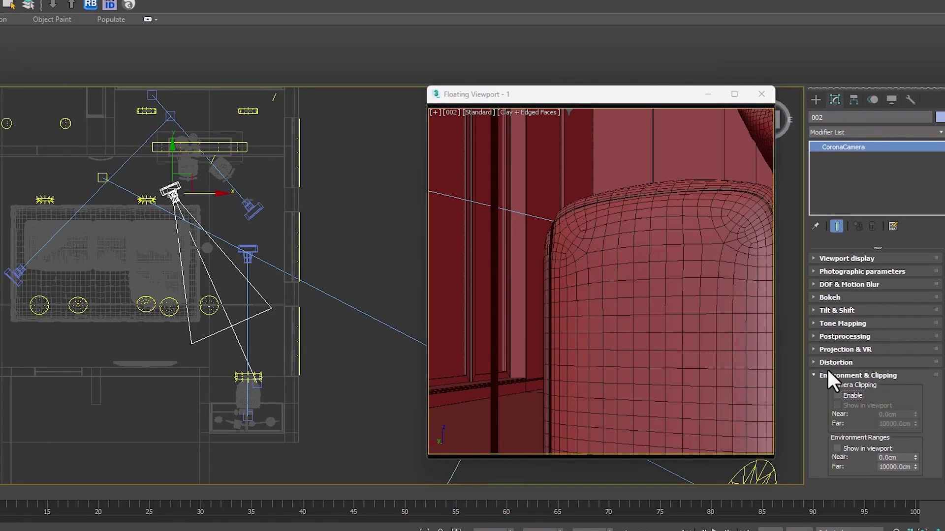
{"action": "left_click", "coordinate": [827, 376]}
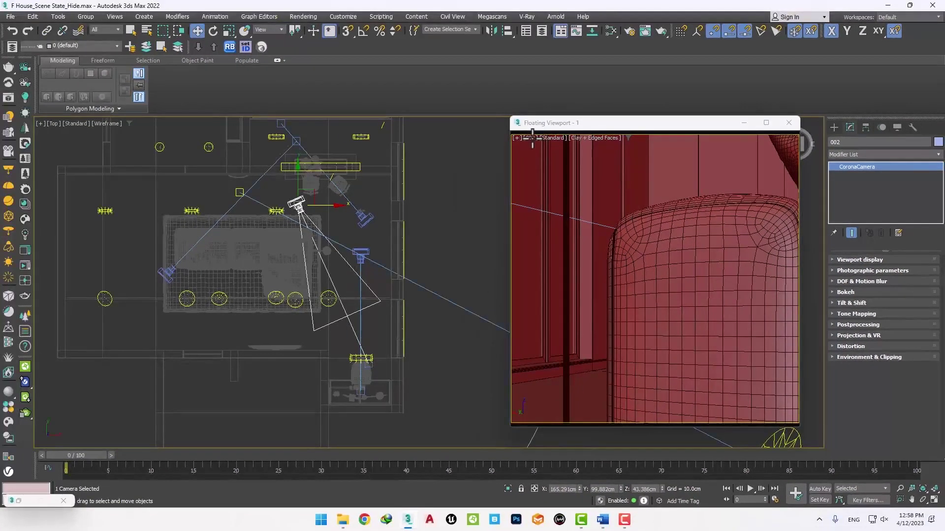
Look through camera 003 and camera 004 in the floating viewport
{"action": "left_click", "coordinate": [453, 111]}
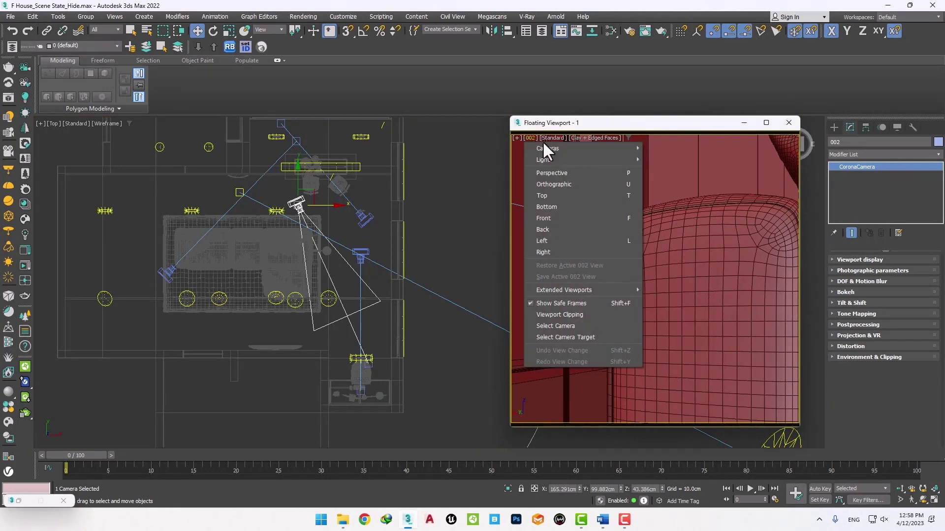
{"action": "mouse_move", "coordinate": [542, 142]}
{"action": "left_click", "coordinate": [666, 167]}
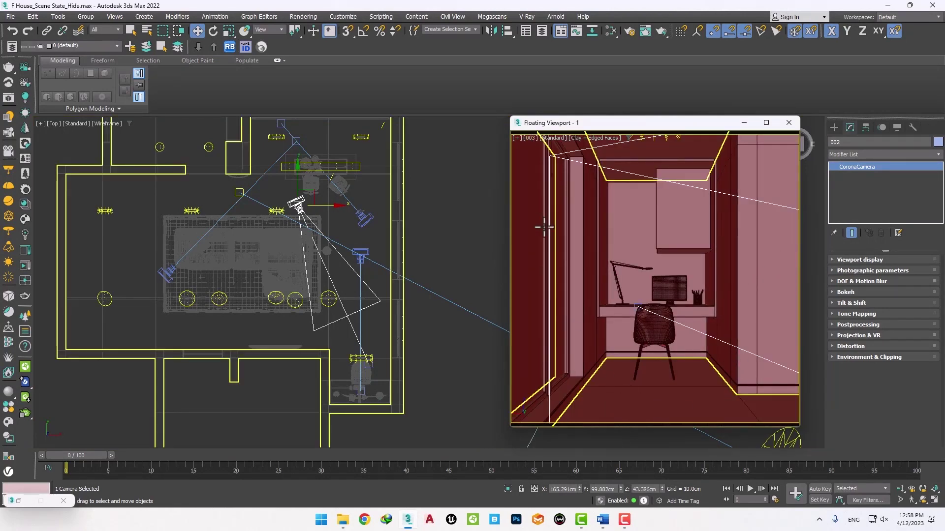
{"action": "left_click", "coordinate": [528, 138]}
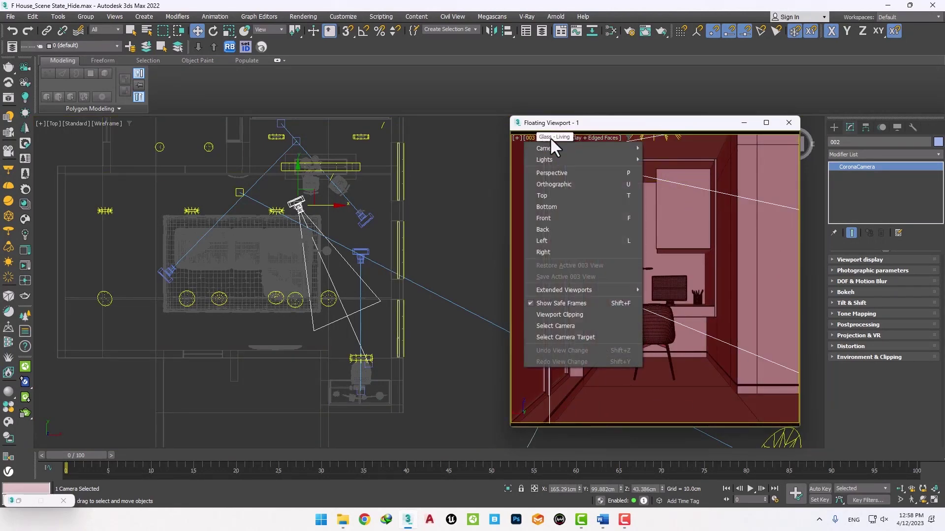
{"action": "mouse_move", "coordinate": [572, 147]}
{"action": "left_click", "coordinate": [670, 183]}
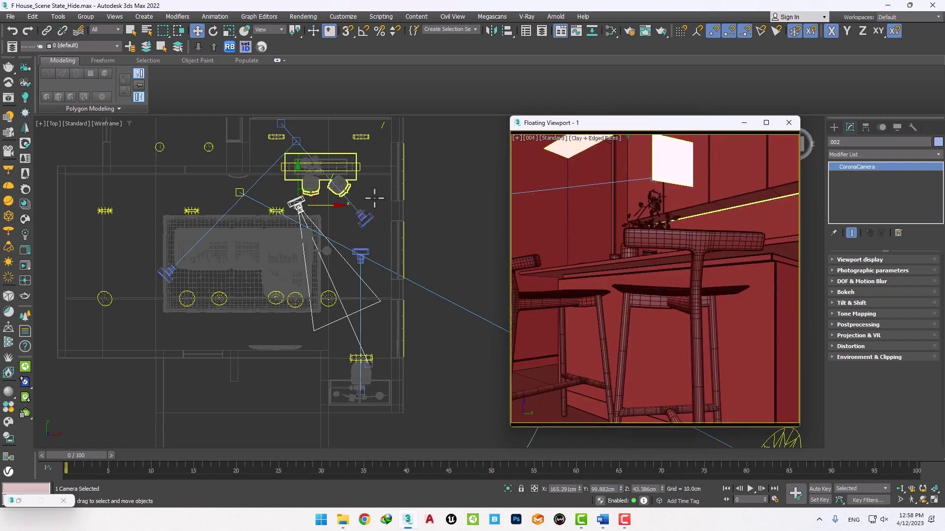
Select camera 004 in the Top view, enable its camera clipping, and set the near clipping distance to 100 cm
{"action": "scroll", "coordinate": [374, 198], "scroll_direction": "up", "scroll_amount": 5}
{"action": "left_click", "coordinate": [495, 240]}
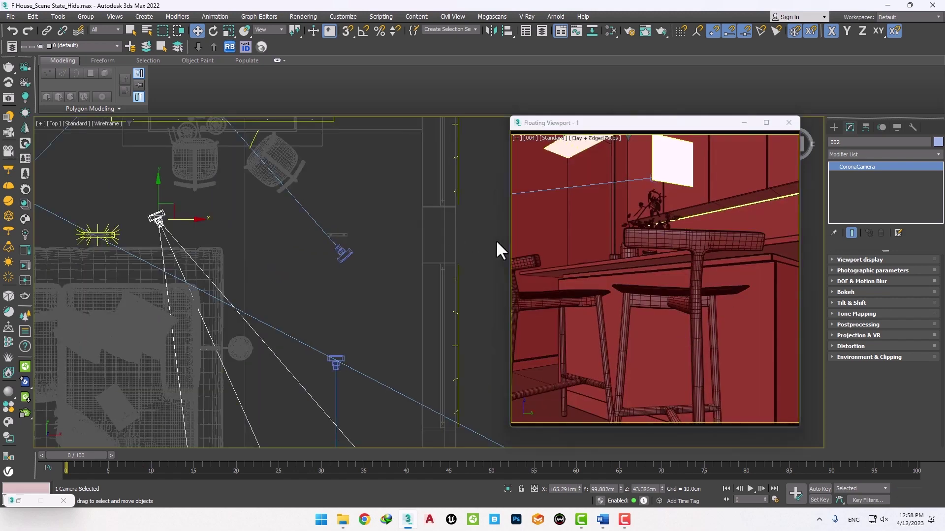
{"action": "left_click", "coordinate": [347, 258]}
{"action": "middle_click_drag", "start_coordinate": [400, 299], "coordinate": [391, 290]}
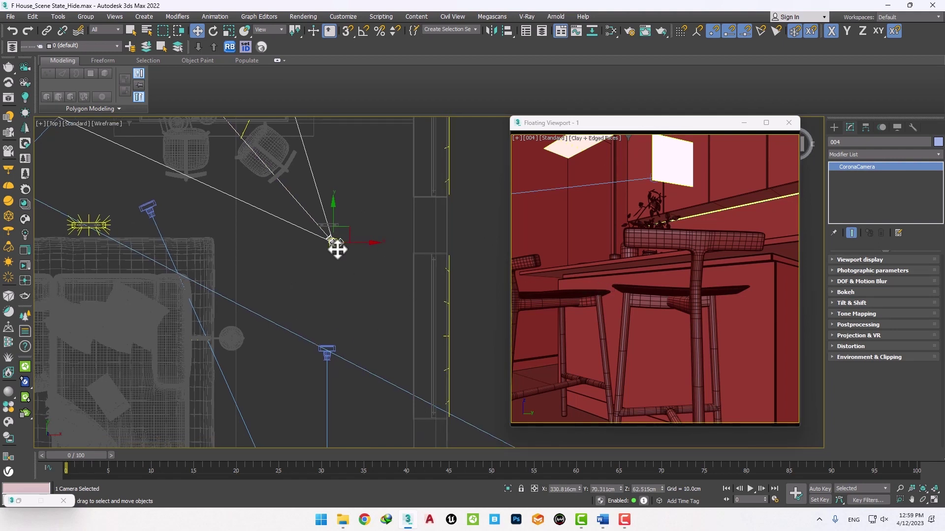
{"action": "left_click", "coordinate": [856, 358]}
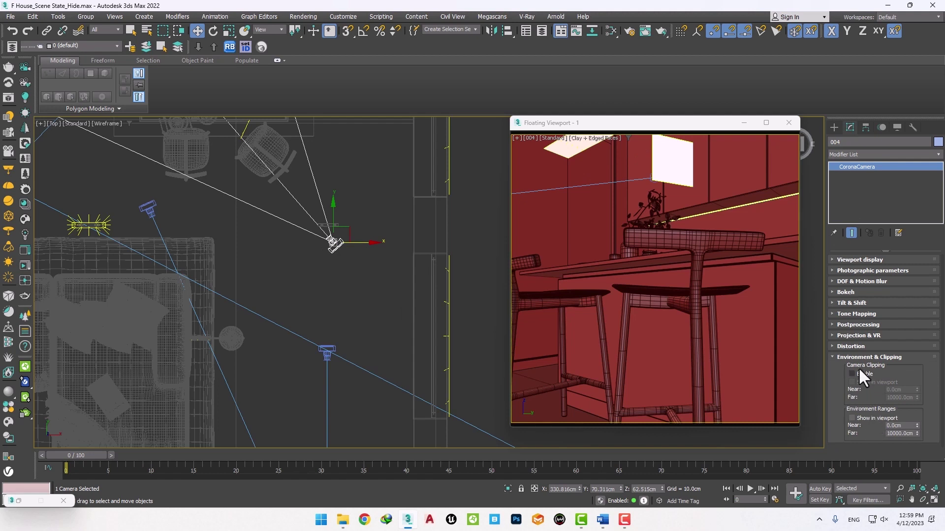
{"action": "left_click", "coordinate": [859, 372]}
{"action": "left_click_drag", "start_coordinate": [917, 393], "coordinate": [909, 267]}
{"action": "double_click", "coordinate": [896, 390]}
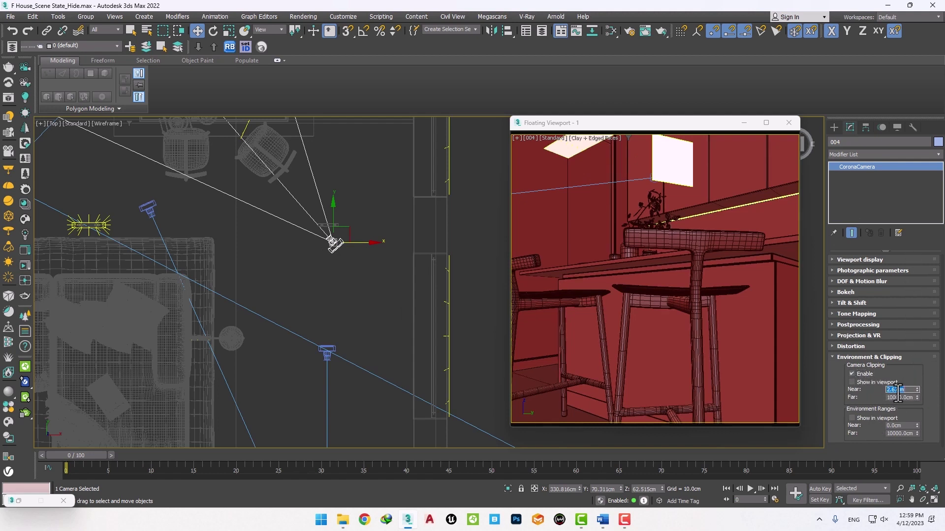
{"action": "type", "text": "100"}
{"action": "key", "text": "Return"}
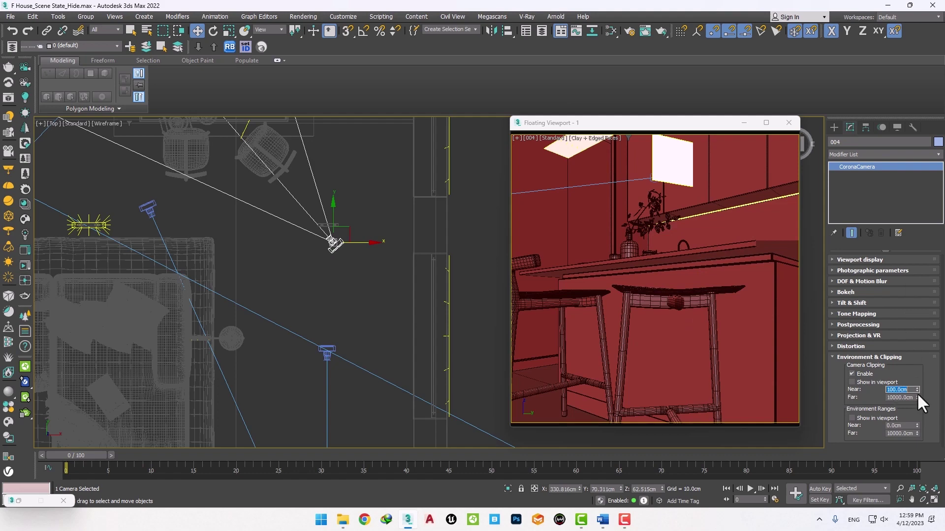
Reset camera 004's near clipping distance to 0 cm and deselect the camera
{"action": "left_click_drag", "start_coordinate": [917, 389], "coordinate": [923, 344]}
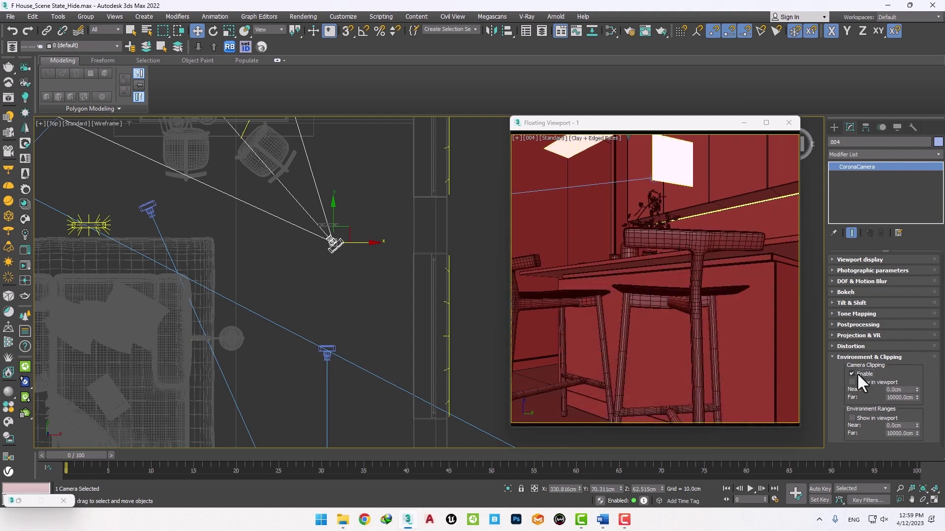
{"action": "left_click", "coordinate": [854, 356]}
{"action": "left_click", "coordinate": [352, 271]}
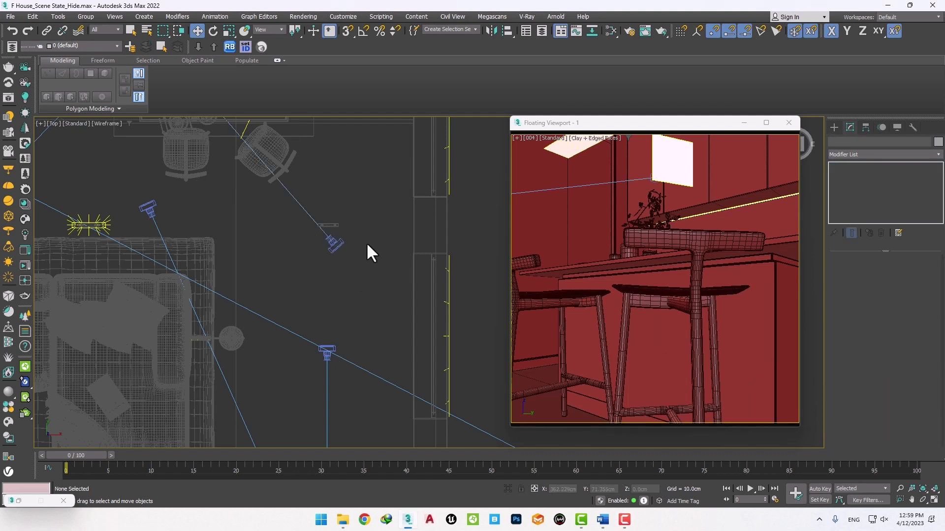
Open Manage Scene States and start saving a new scene state
{"action": "middle_click_drag", "start_coordinate": [367, 244], "coordinate": [380, 219]}
{"action": "scroll", "coordinate": [317, 256], "scroll_direction": "down", "scroll_amount": 3}
{"action": "mouse_move", "coordinate": [312, 235]}
{"action": "middle_mouse_down"}
{"action": "mouse_move", "coordinate": [305, 228]}
{"action": "mouse_move", "coordinate": [320, 222]}
{"action": "middle_mouse_up"}
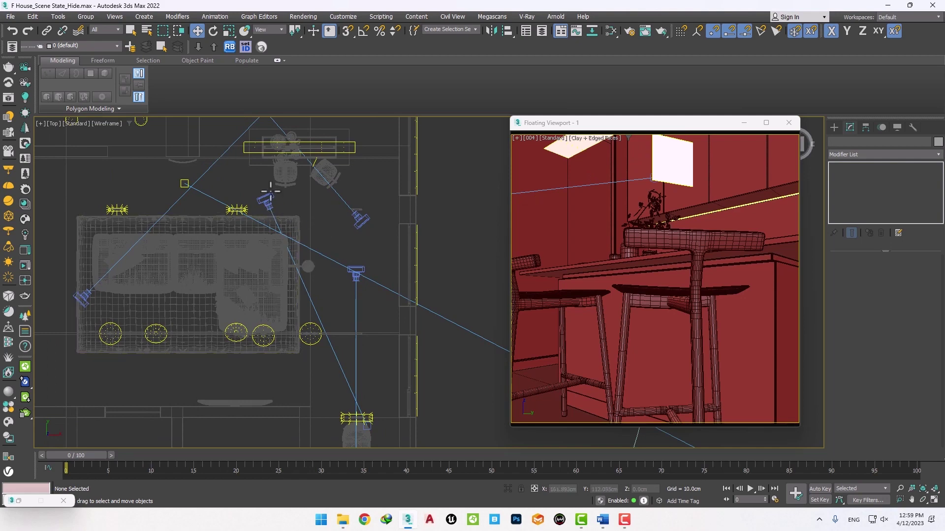
{"action": "middle_click_drag", "start_coordinate": [268, 196], "coordinate": [366, 278]}
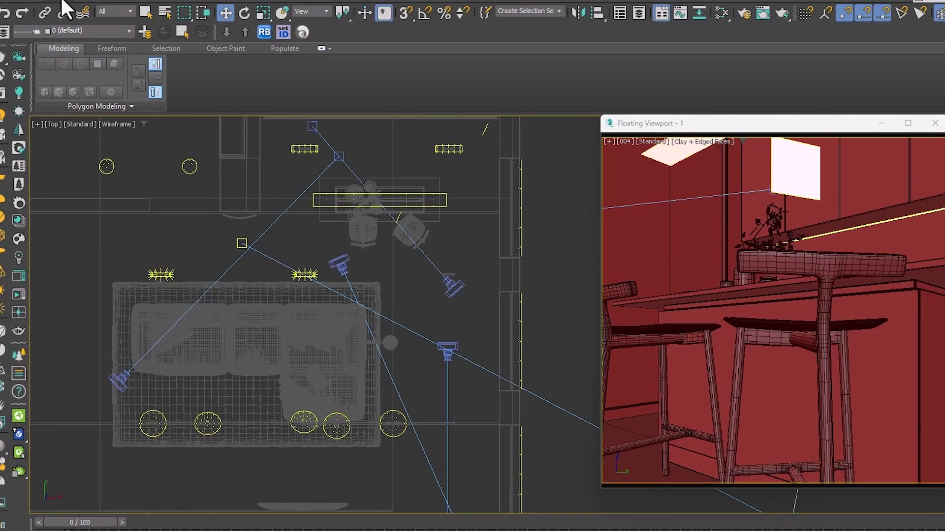
{"action": "left_click", "coordinate": [63, 2]}
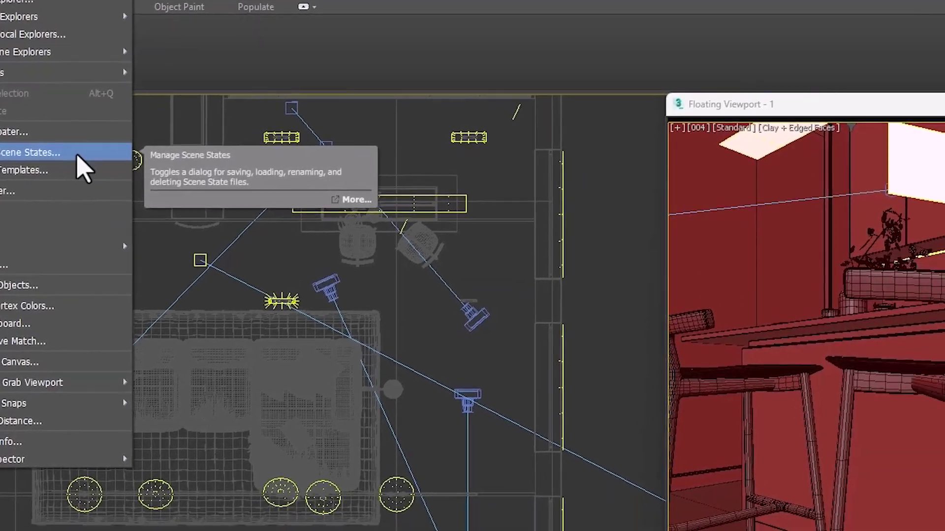
{"action": "left_click", "coordinate": [79, 208]}
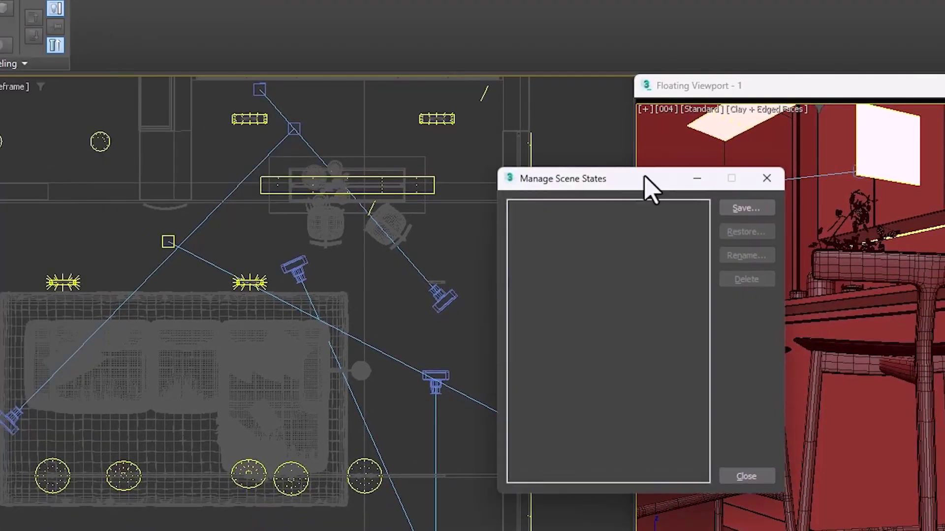
{"action": "left_click_drag", "start_coordinate": [633, 179], "coordinate": [419, 142]}
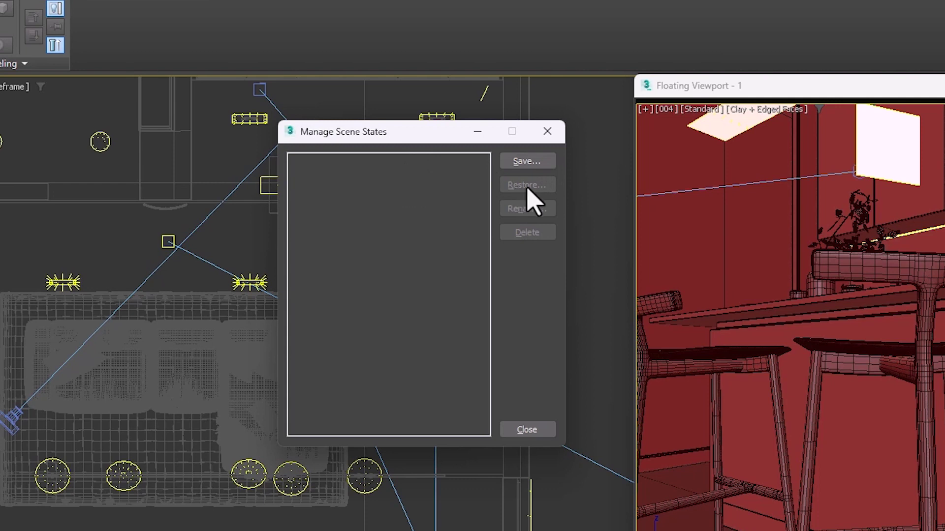
{"action": "left_click", "coordinate": [519, 164]}
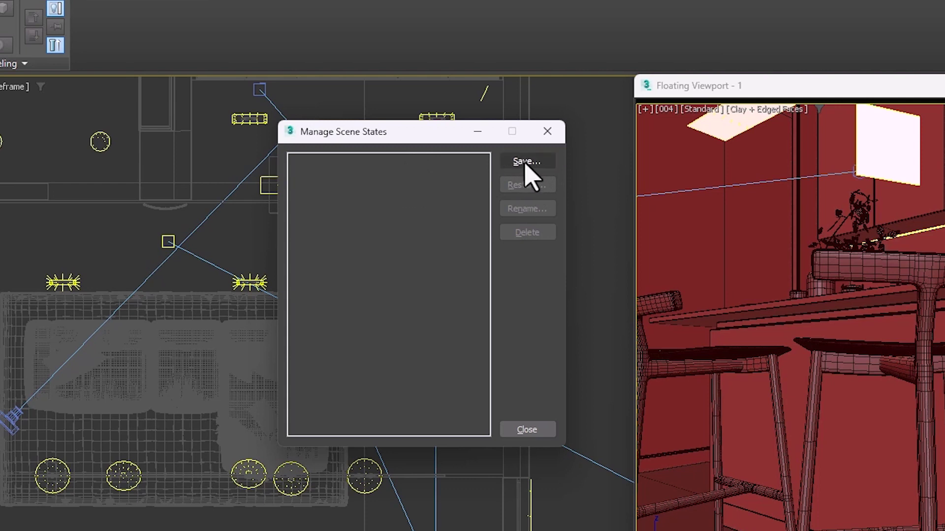
{"action": "left_click", "coordinate": [524, 165]}
Save a scene state named Test that stores only the Object Properties part
{"action": "left_click_drag", "start_coordinate": [608, 226], "coordinate": [379, 174]}
{"action": "scroll", "coordinate": [452, 279], "scroll_direction": "down", "scroll_amount": 1}
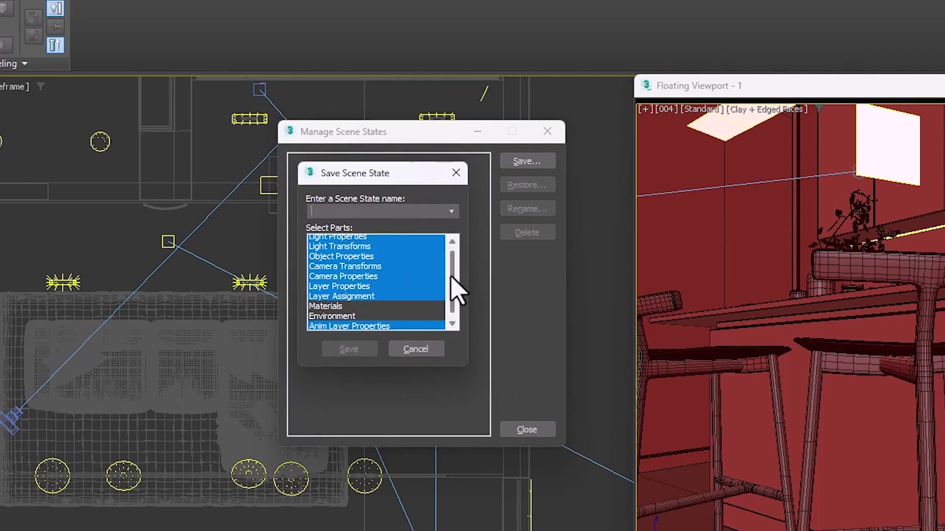
{"action": "left_click_drag", "start_coordinate": [451, 279], "coordinate": [449, 275]}
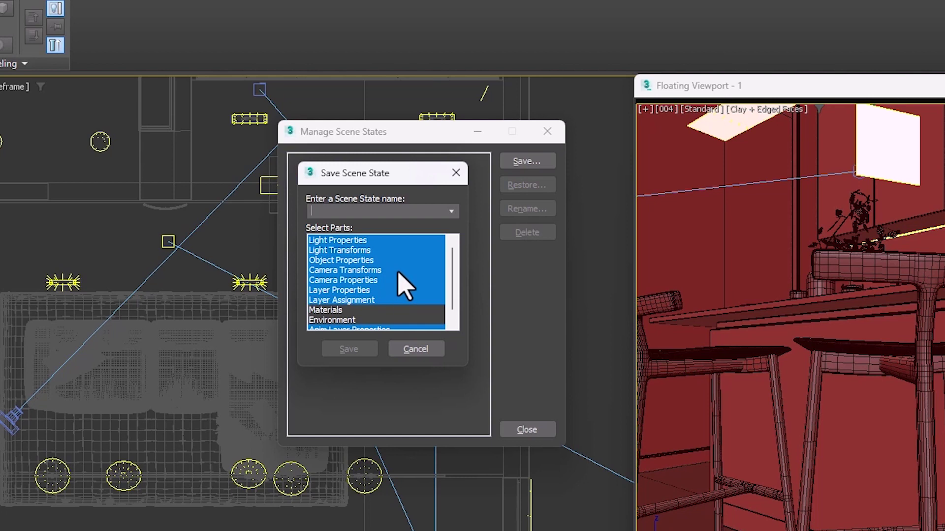
{"action": "scroll", "coordinate": [454, 299], "scroll_direction": "down", "scroll_amount": 1}
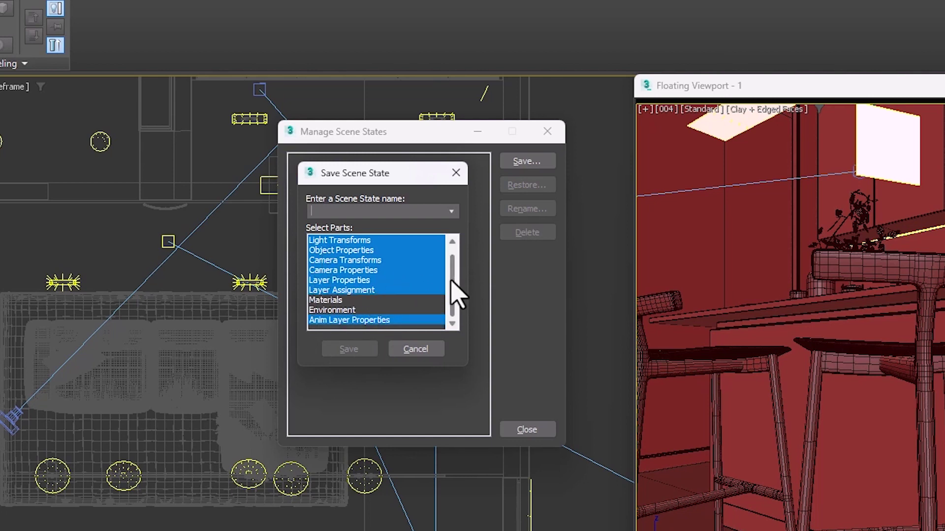
{"action": "scroll", "coordinate": [451, 273], "scroll_direction": "up", "scroll_amount": 1}
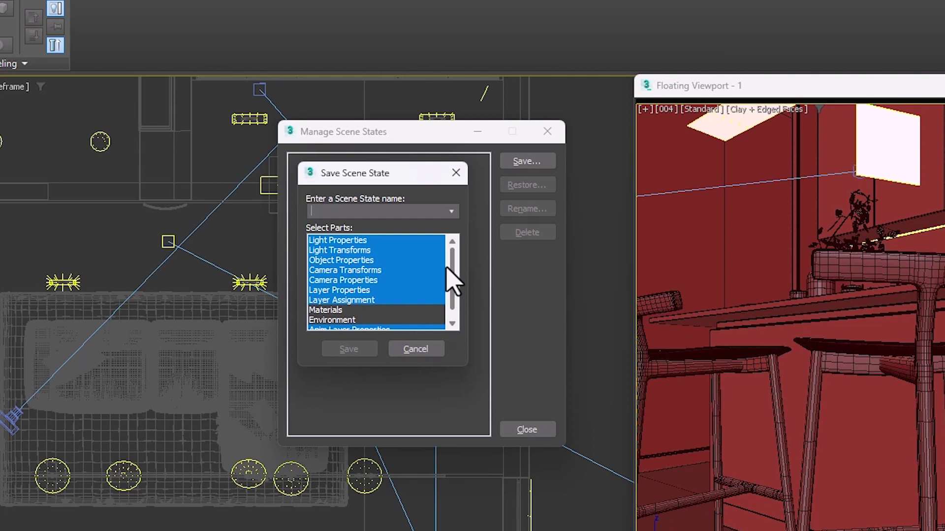
{"action": "left_click", "coordinate": [353, 261]}
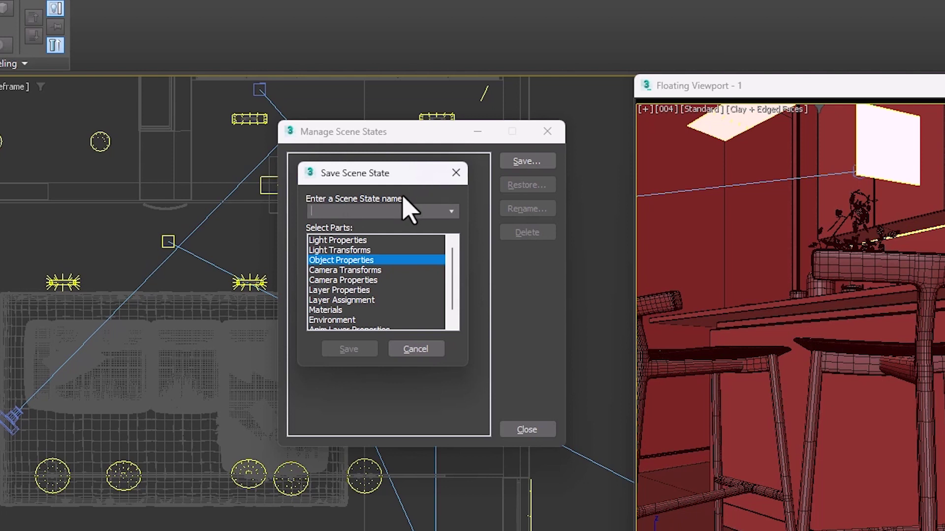
{"action": "type", "text": "Test"}
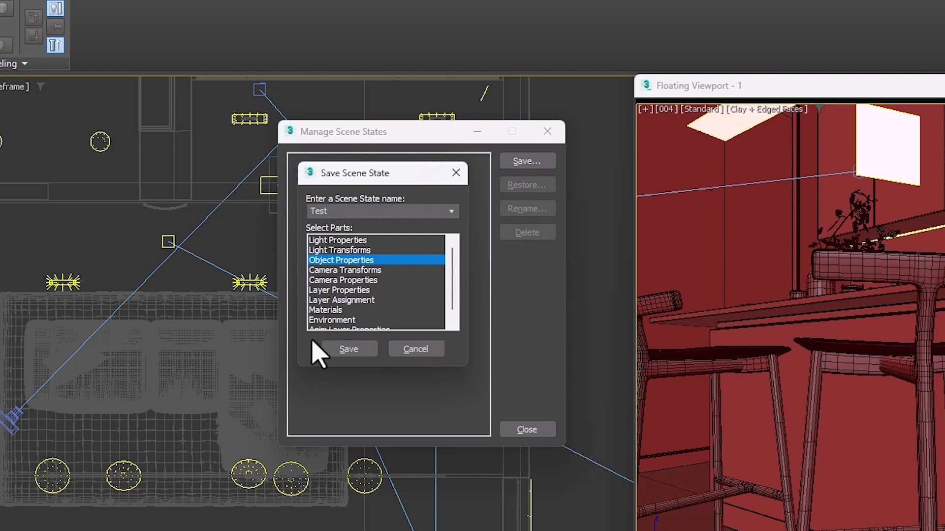
{"action": "left_click", "coordinate": [344, 351]}
Rename the scene state Test to Test1, and delete it from the saved scene states
{"action": "left_click_drag", "start_coordinate": [384, 126], "coordinate": [414, 131]}
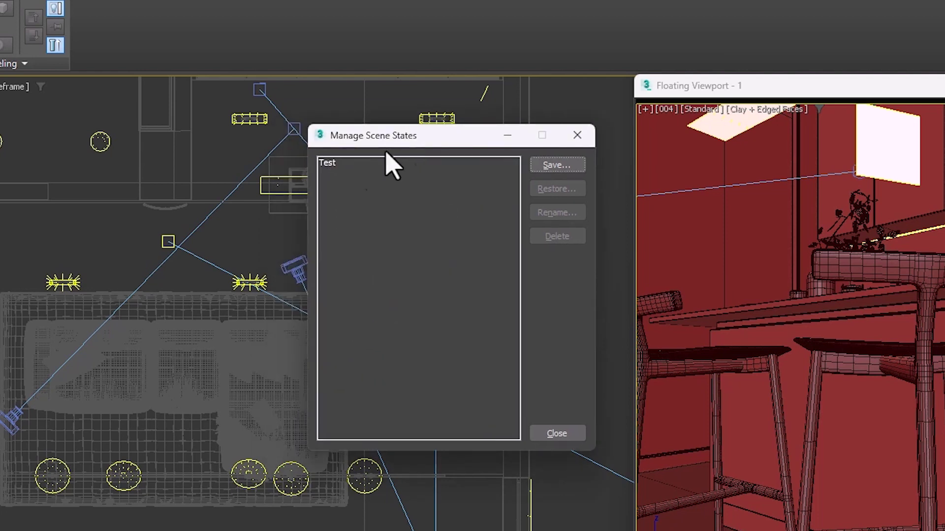
{"action": "left_click", "coordinate": [328, 166]}
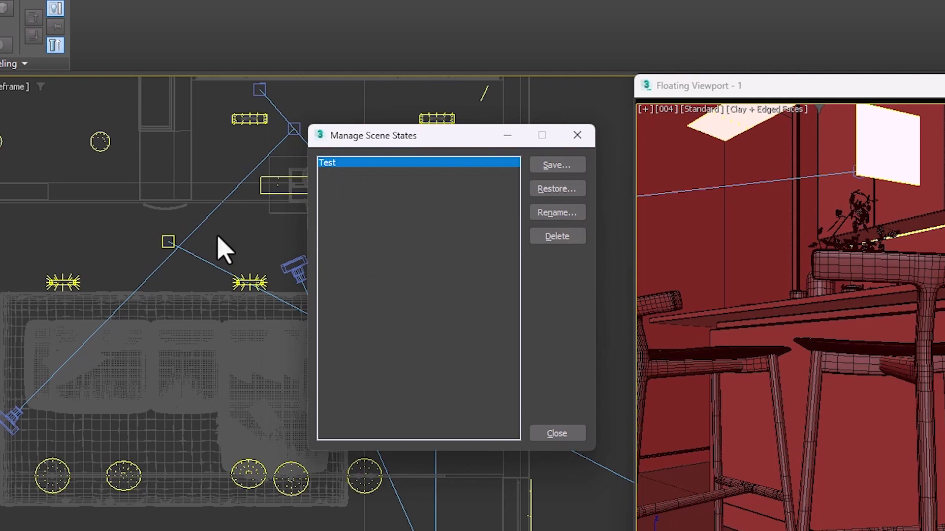
{"action": "left_click", "coordinate": [557, 166]}
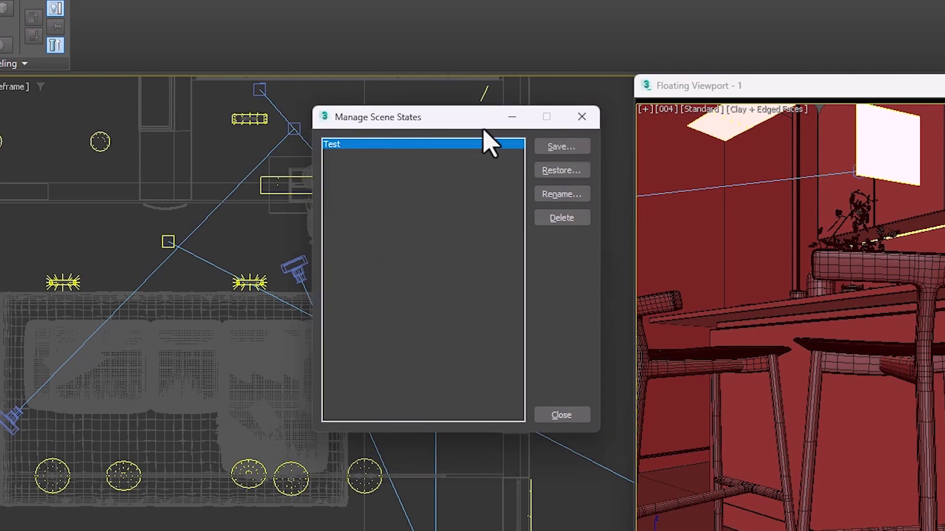
{"action": "left_click_drag", "start_coordinate": [465, 120], "coordinate": [464, 130]}
{"action": "left_click_drag", "start_coordinate": [374, 131], "coordinate": [382, 132]}
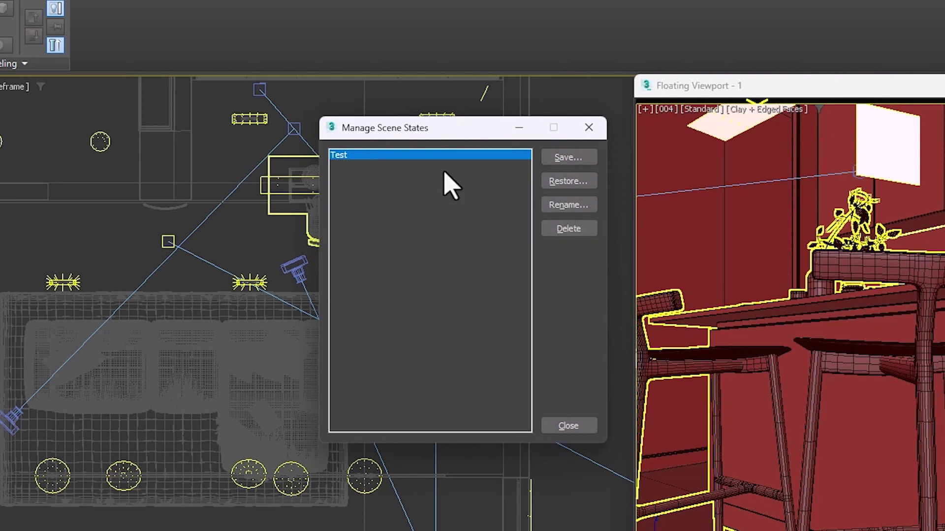
{"action": "left_click", "coordinate": [568, 205]}
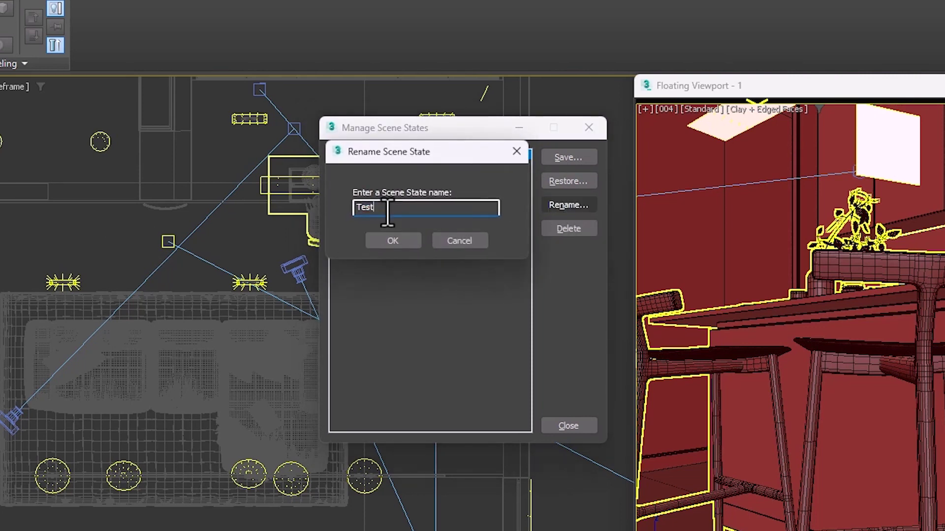
{"action": "type", "text": "1"}
{"action": "key", "text": "Return"}
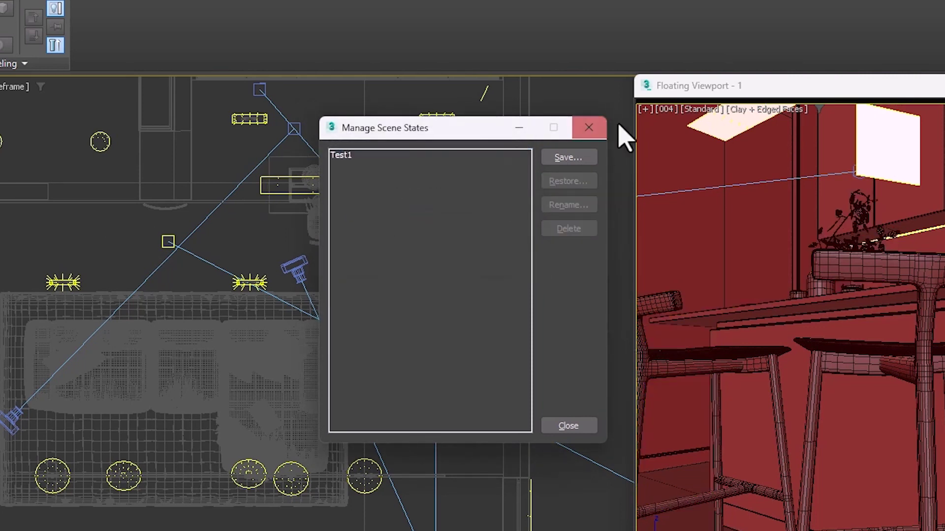
{"action": "left_click", "coordinate": [348, 157]}
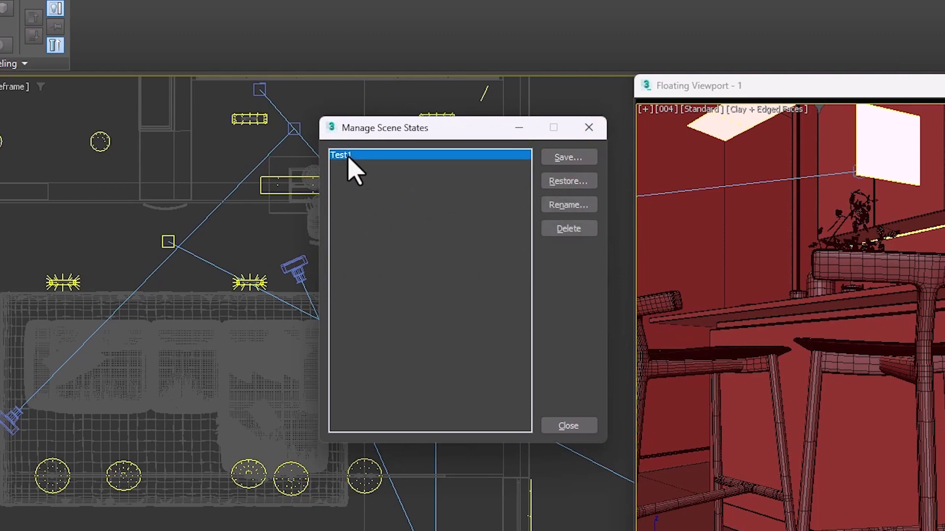
{"action": "left_click", "coordinate": [567, 229]}
Show camera 001 in the floating viewport and filter the lights out of that viewport's display
{"action": "scroll", "coordinate": [185, 211], "scroll_direction": "down", "scroll_amount": 4}
{"action": "middle_click_drag", "start_coordinate": [185, 211], "coordinate": [184, 217]}
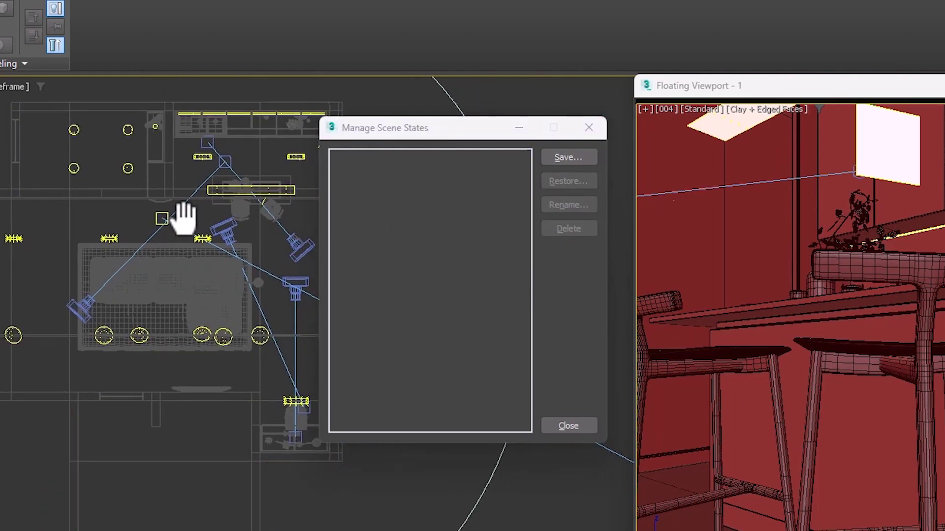
{"action": "left_click", "coordinate": [672, 109]}
{"action": "mouse_move", "coordinate": [718, 127]}
{"action": "left_click", "coordinate": [871, 126]}
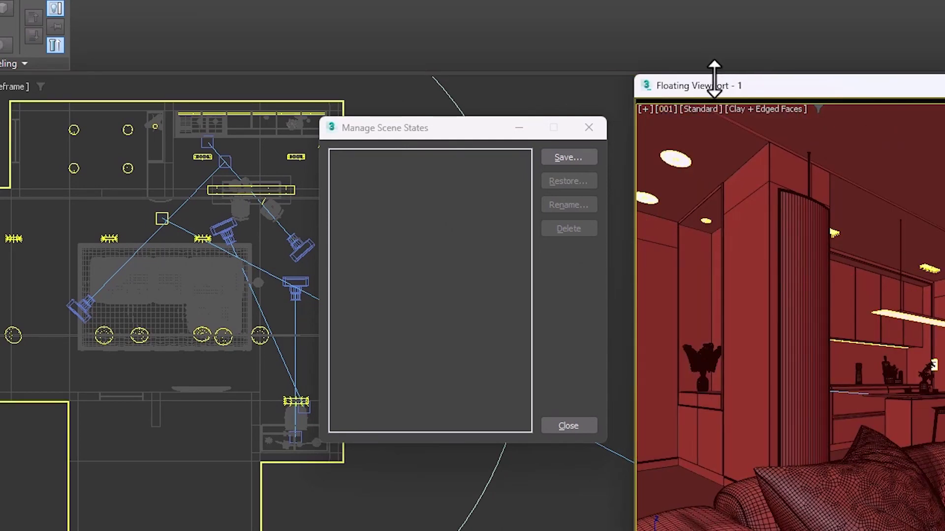
{"action": "left_click_drag", "start_coordinate": [491, 131], "coordinate": [522, 132]}
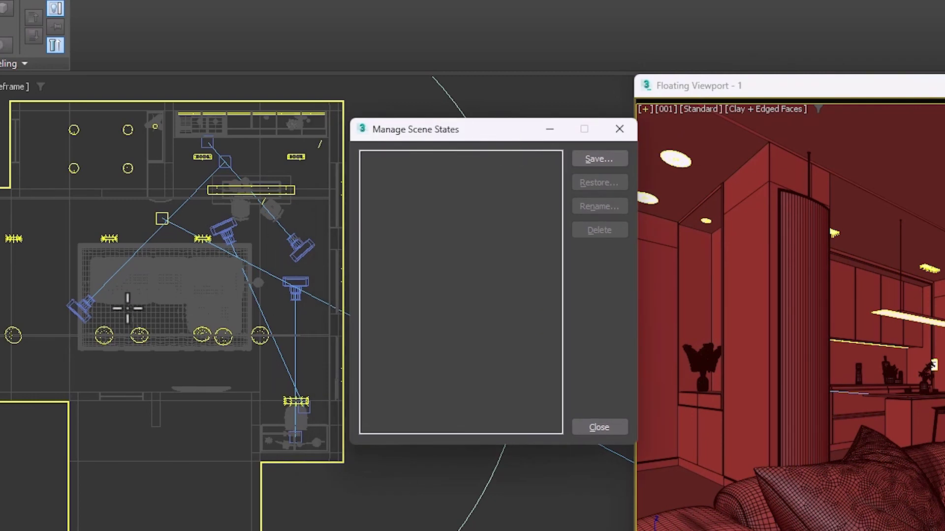
{"action": "left_click", "coordinate": [818, 109]}
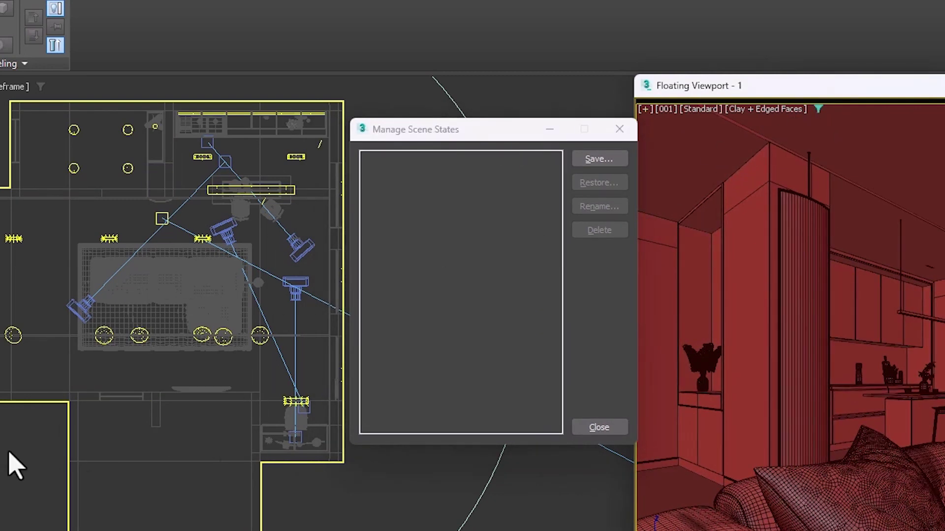
Save a scene state named All that stores only the Object Properties part
{"action": "left_click", "coordinate": [601, 159]}
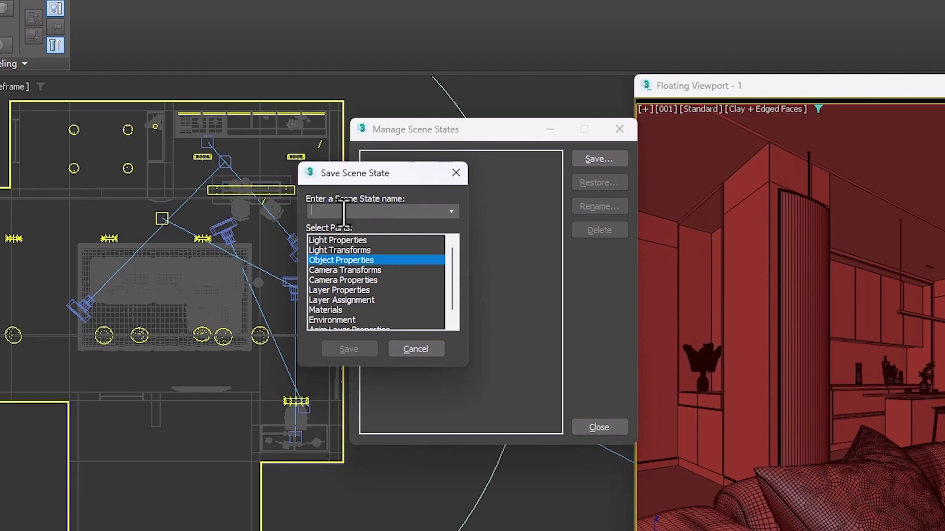
{"action": "type", "text": "All"}
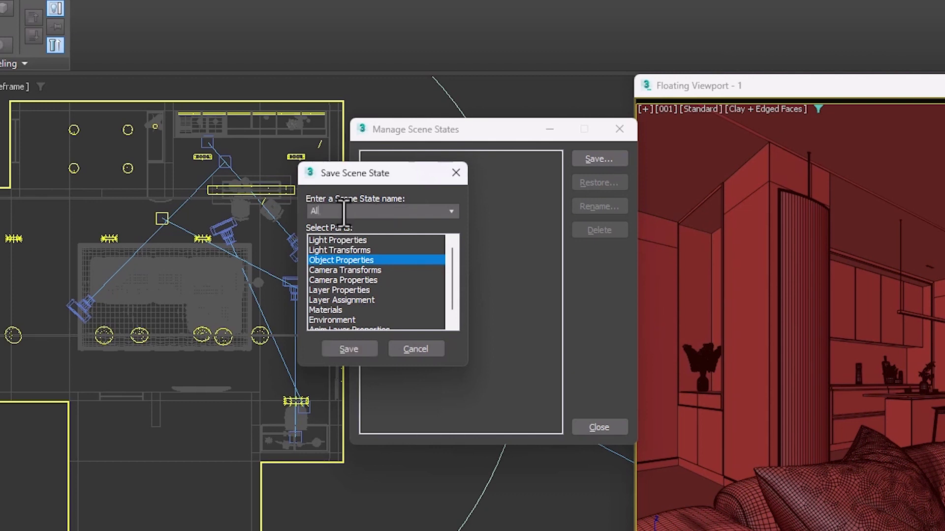
{"action": "left_click", "coordinate": [351, 351]}
{"action": "left_click_drag", "start_coordinate": [404, 135], "coordinate": [408, 134]}
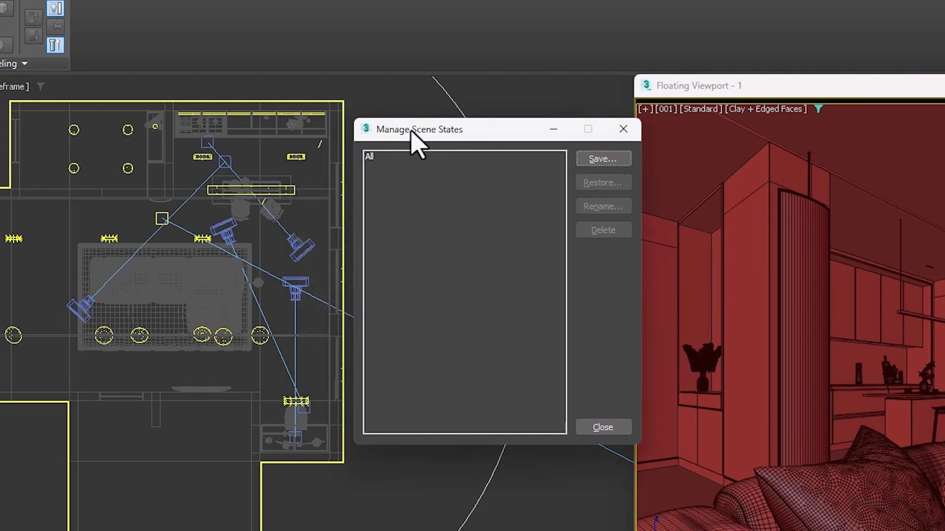
Show camera 002 in the floating viewport and hide the sofa group that blocks its view
{"action": "left_click", "coordinate": [665, 109]}
{"action": "mouse_move", "coordinate": [708, 126]}
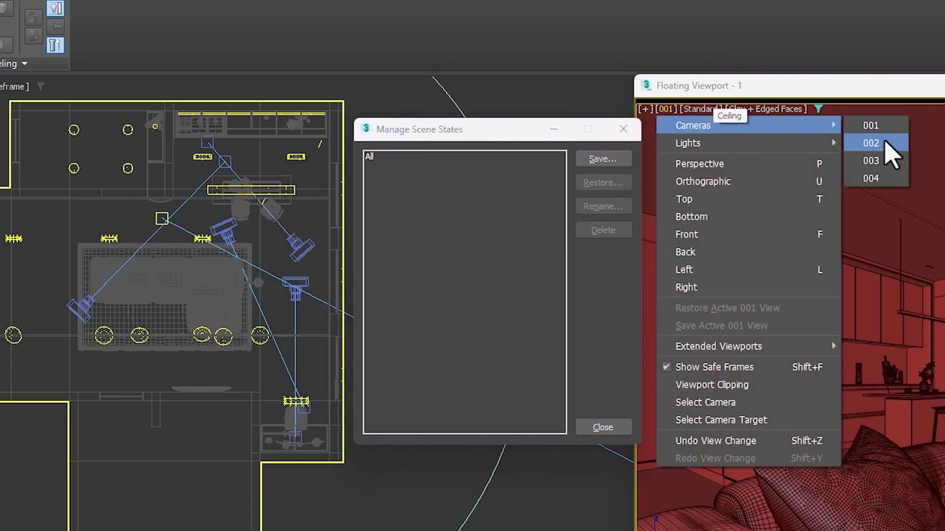
{"action": "left_click", "coordinate": [893, 149]}
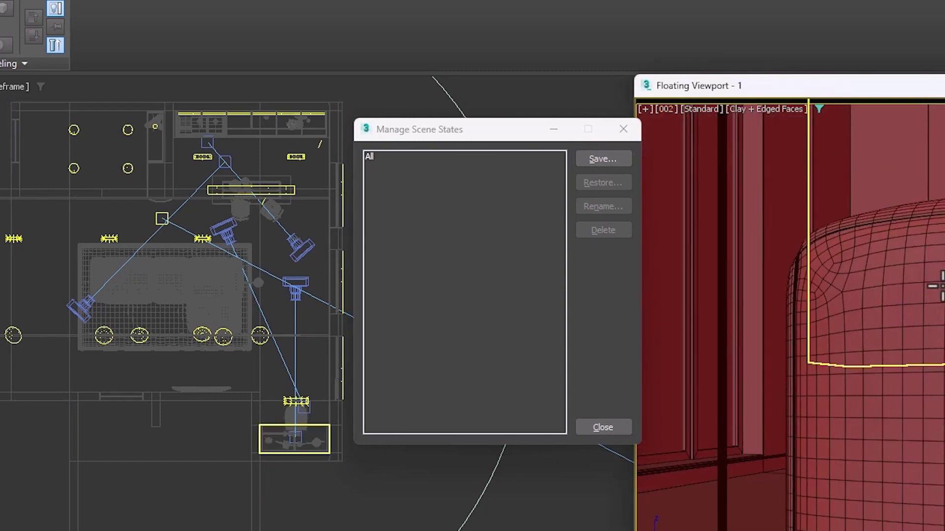
{"action": "scroll", "coordinate": [239, 295], "scroll_direction": "up", "scroll_amount": 4}
{"action": "left_click", "coordinate": [200, 269]}
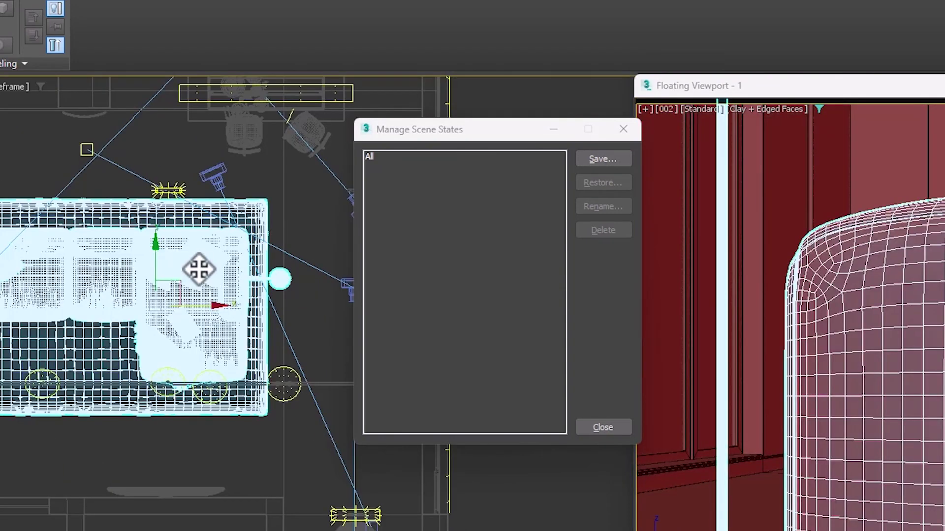
{"action": "right_click", "coordinate": [199, 269]}
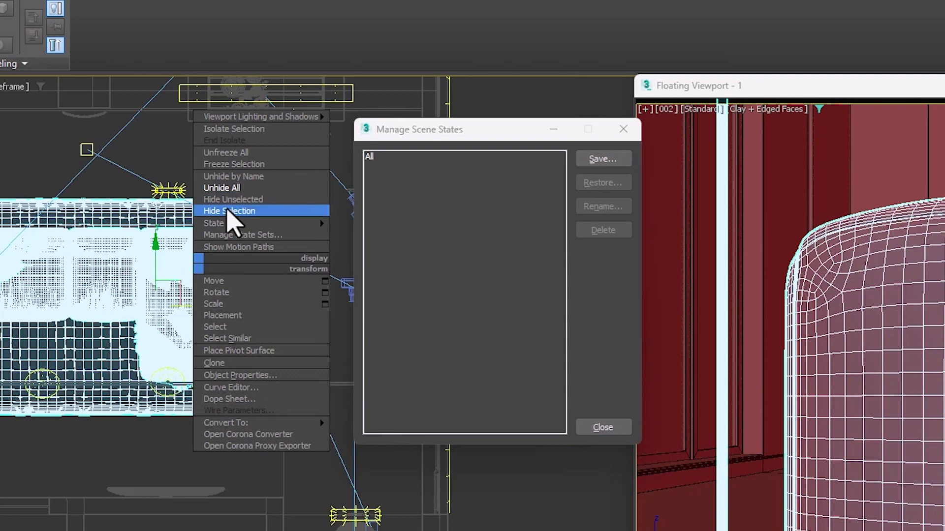
{"action": "left_click", "coordinate": [227, 208]}
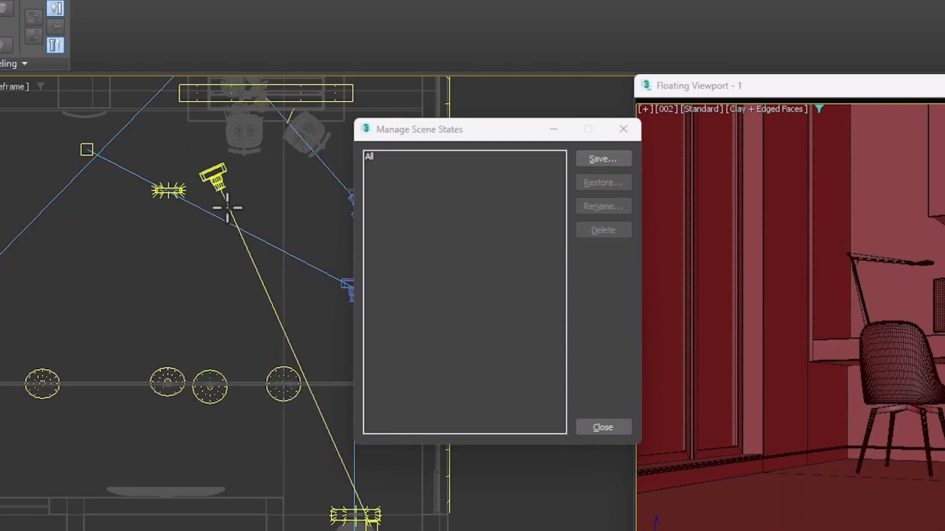
Save the current visibility as a scene state named For Camear 002, storing only Object Properties
{"action": "left_click", "coordinate": [604, 160]}
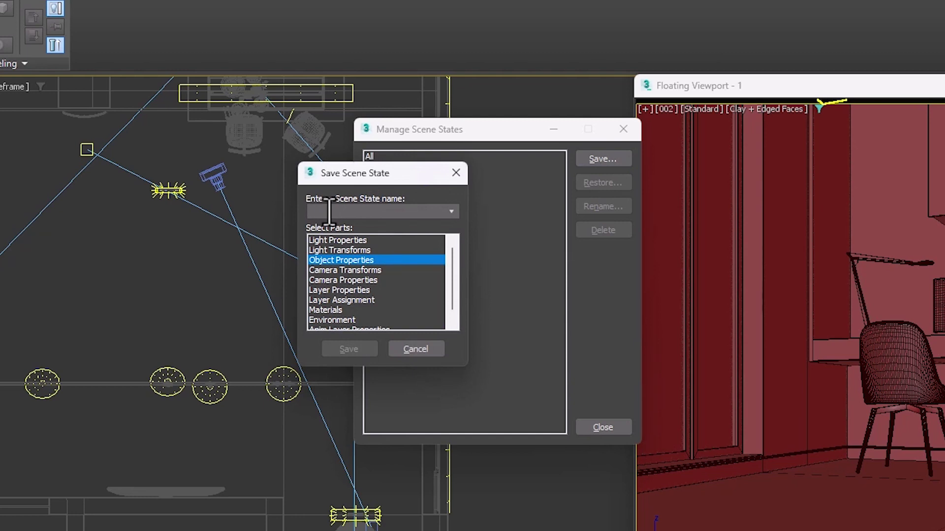
{"action": "type", "text": "For Camear 002"}
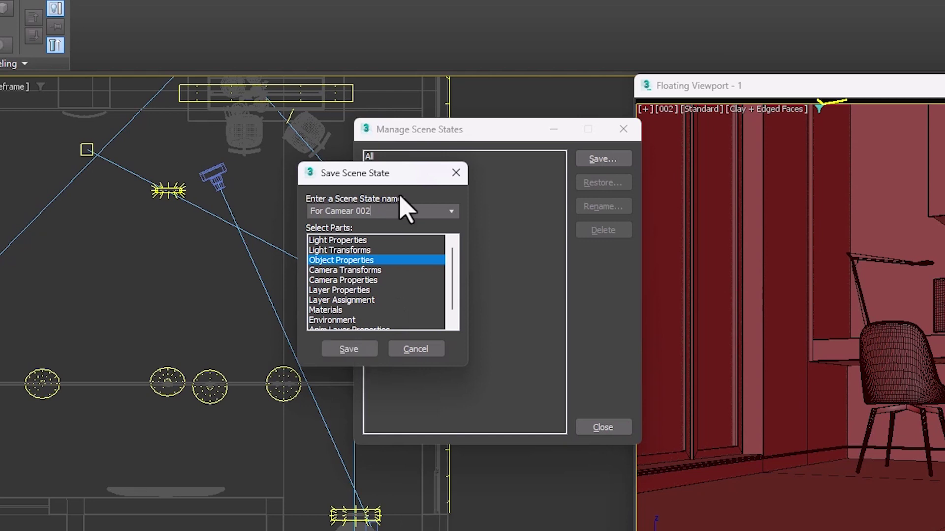
{"action": "left_click_drag", "start_coordinate": [361, 175], "coordinate": [350, 187]}
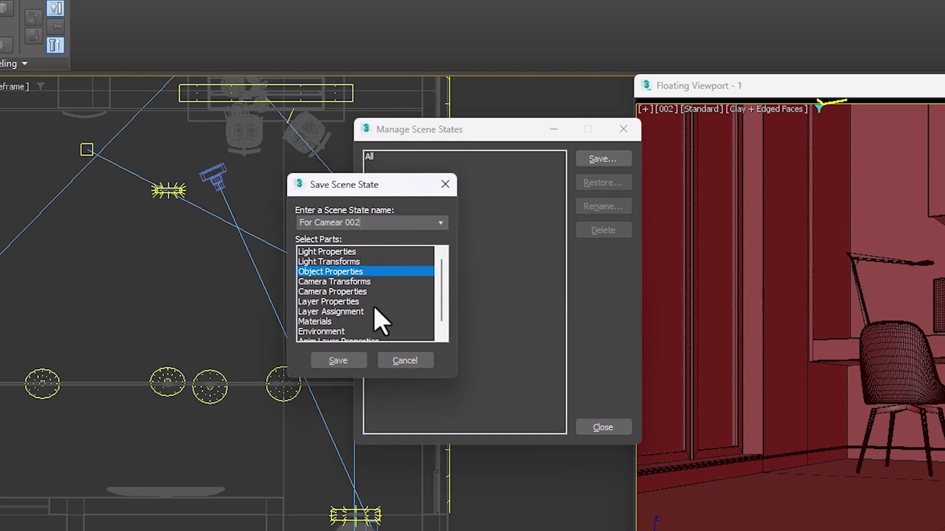
{"action": "left_click", "coordinate": [338, 361]}
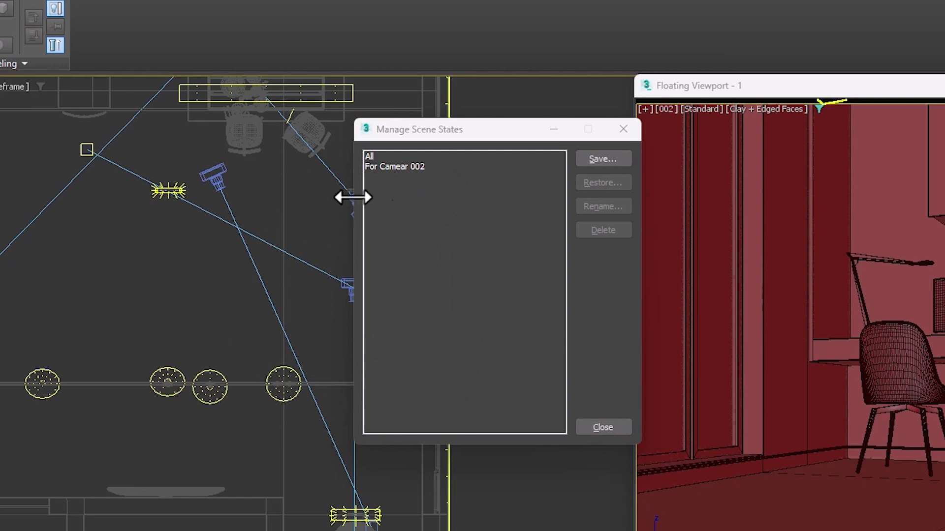
Restore the Object Properties of scene state All to bring back the hidden sofa group
{"action": "middle_click_drag", "start_coordinate": [182, 281], "coordinate": [174, 280]}
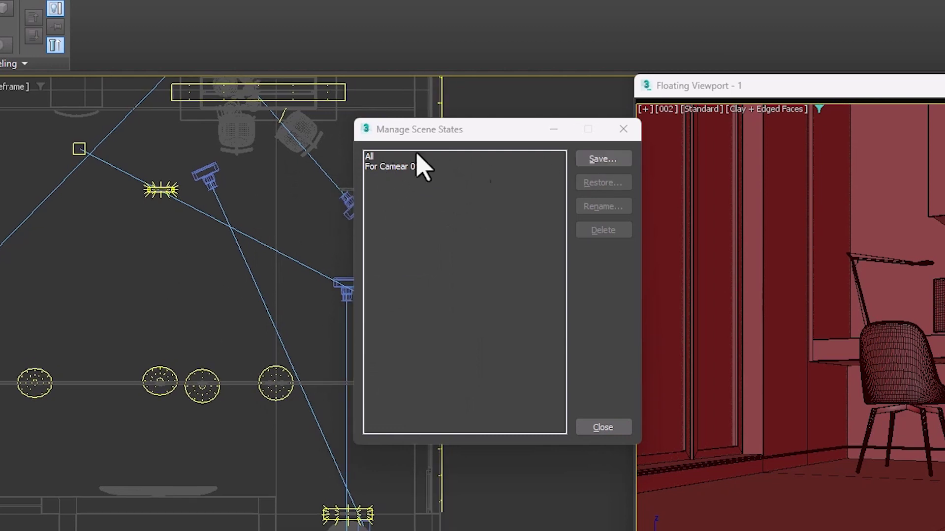
{"action": "left_click", "coordinate": [370, 156]}
{"action": "left_click", "coordinate": [602, 182]}
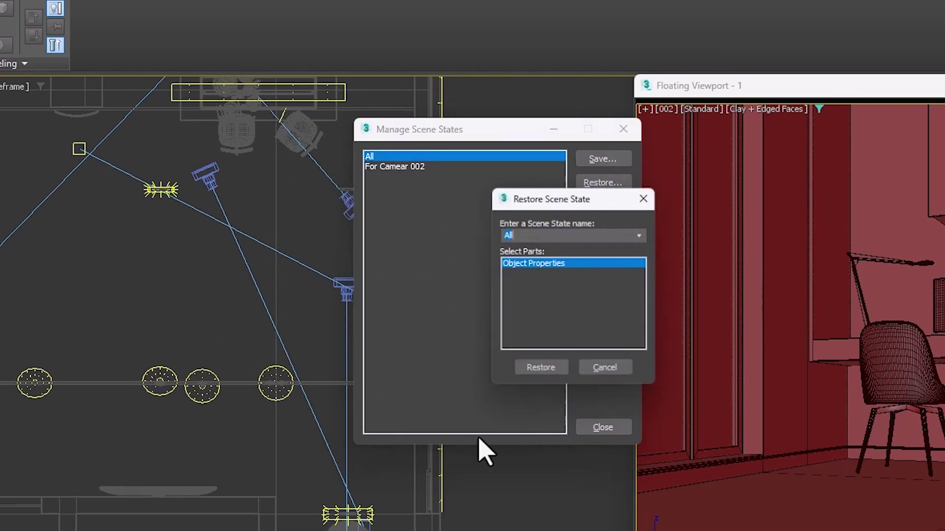
{"action": "left_click", "coordinate": [532, 374]}
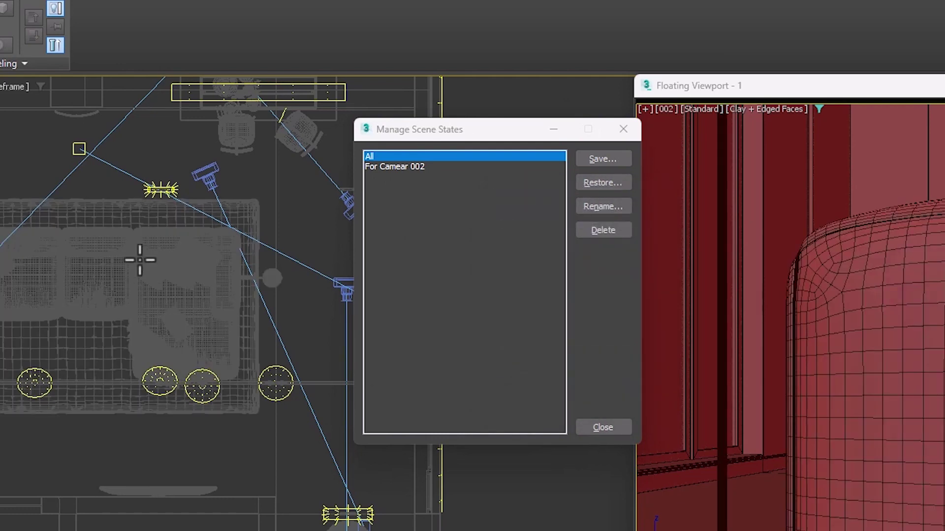
{"action": "middle_click_drag", "start_coordinate": [106, 179], "coordinate": [106, 182]}
{"action": "scroll", "coordinate": [105, 182], "scroll_direction": "down", "scroll_amount": 2}
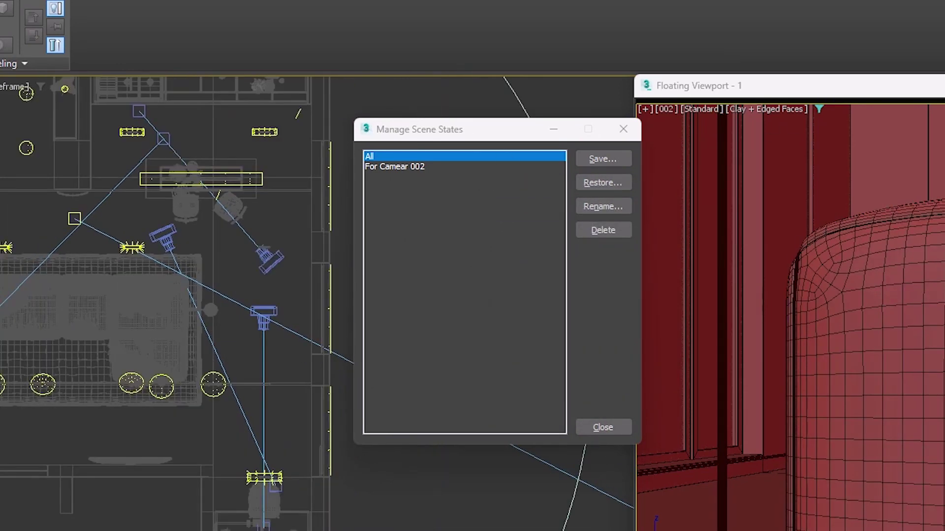
Show camera 004 in the floating viewport and hide the dining table and chairs that block its view
{"action": "left_click", "coordinate": [666, 109]}
{"action": "mouse_move", "coordinate": [689, 123]}
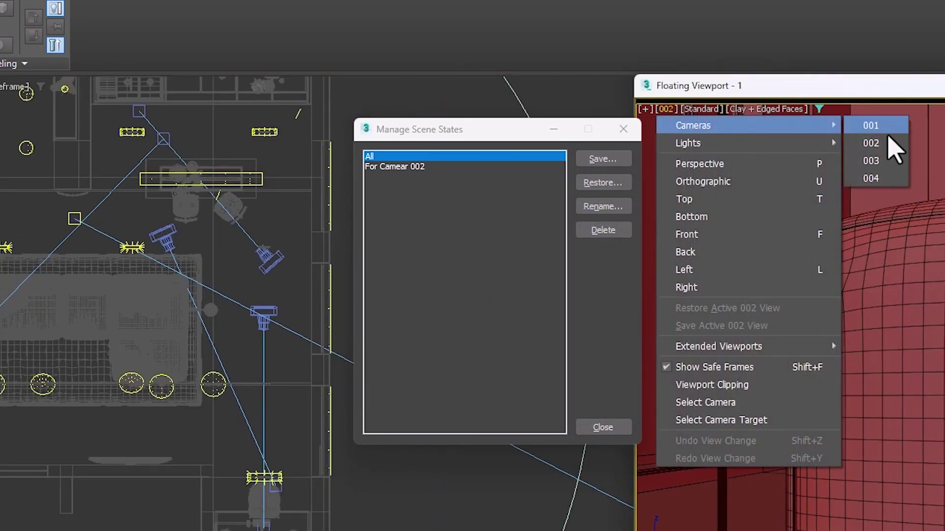
{"action": "left_click", "coordinate": [816, 166]}
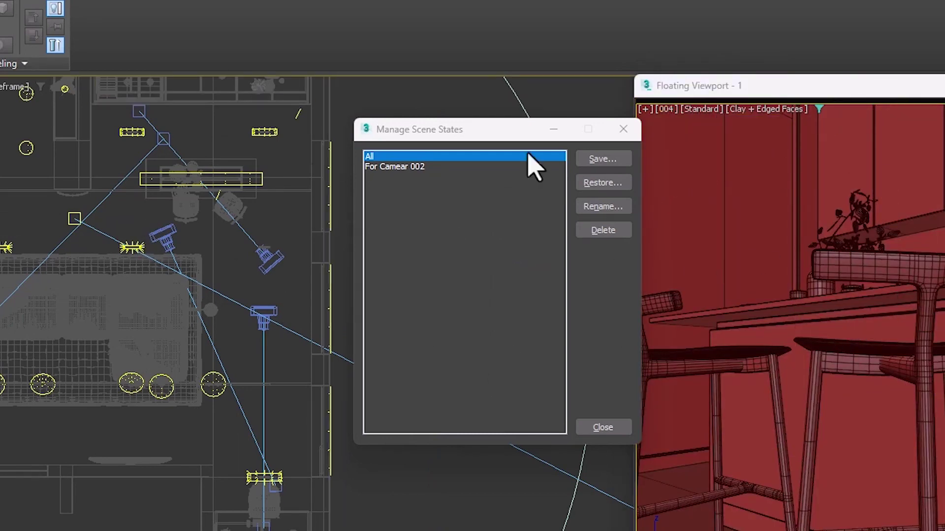
{"action": "scroll", "coordinate": [247, 213], "scroll_direction": "up", "scroll_amount": 2}
{"action": "scroll", "coordinate": [246, 213], "scroll_direction": "up", "scroll_amount": 1}
{"action": "left_click", "coordinate": [223, 262]}
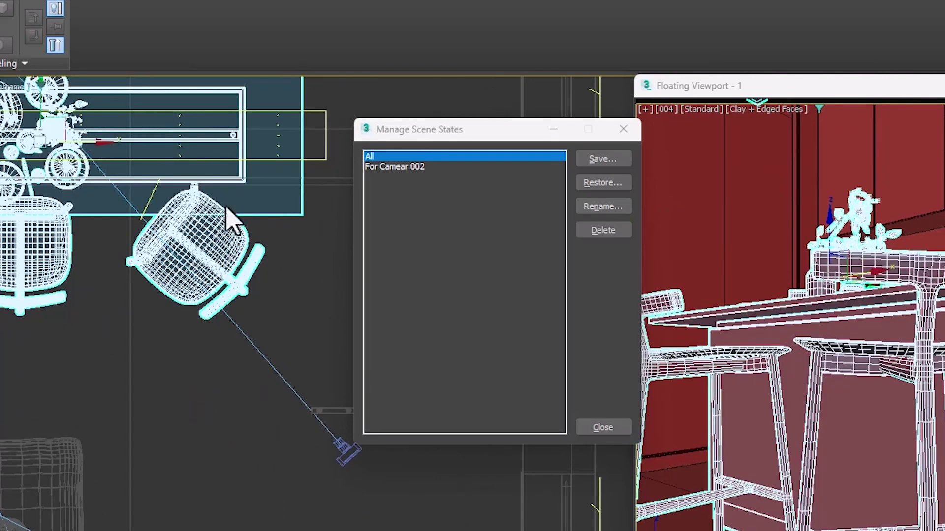
{"action": "right_click", "coordinate": [224, 205]}
{"action": "left_click", "coordinate": [256, 144]}
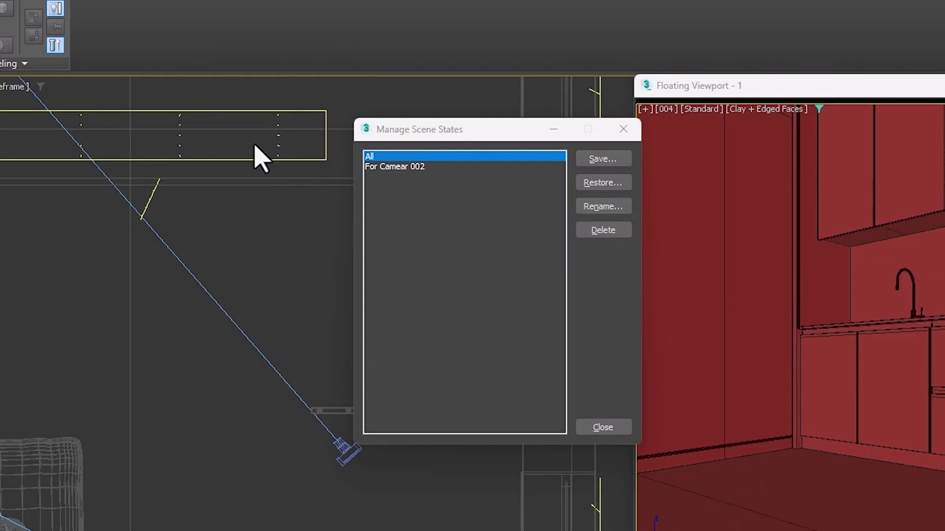
Save the current visibility as a scene state named For Camera 004, storing only Object Properties
{"action": "left_click", "coordinate": [598, 161]}
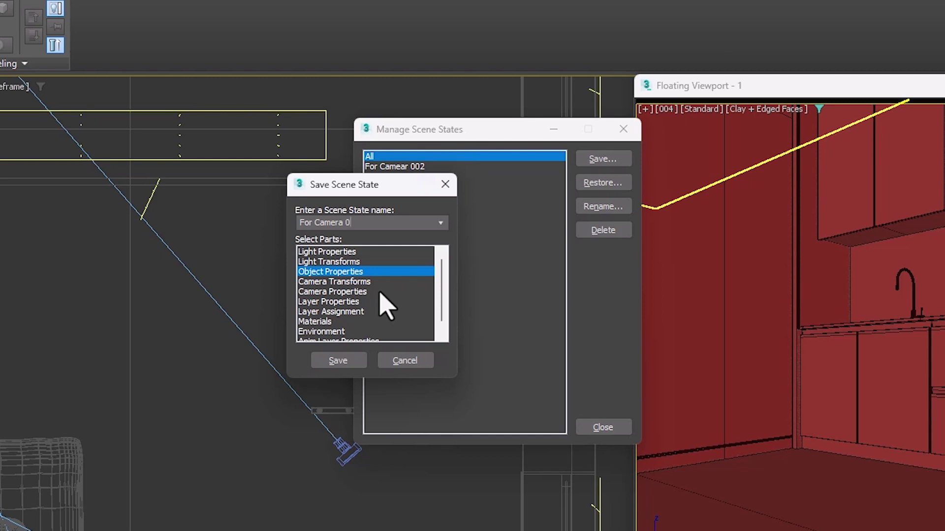
{"action": "key", "text": "Return"}
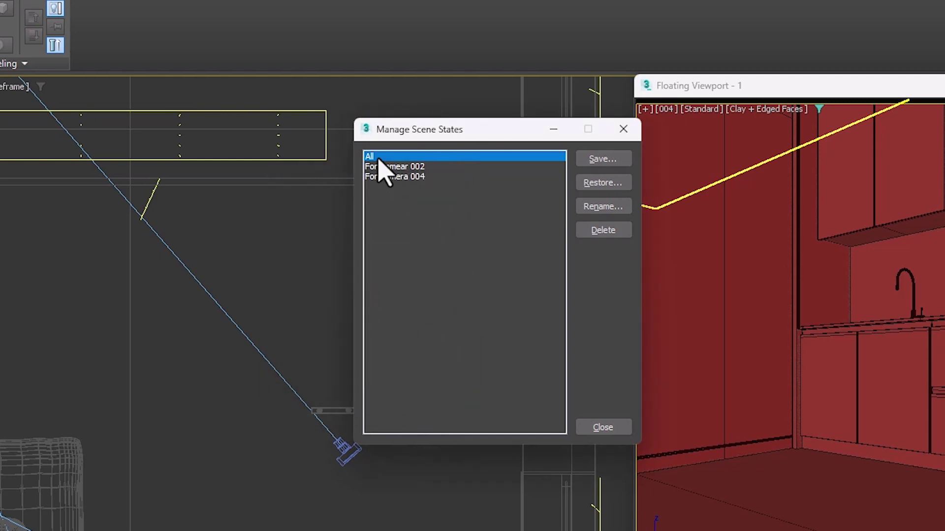
{"action": "left_click_drag", "start_coordinate": [445, 132], "coordinate": [426, 131]}
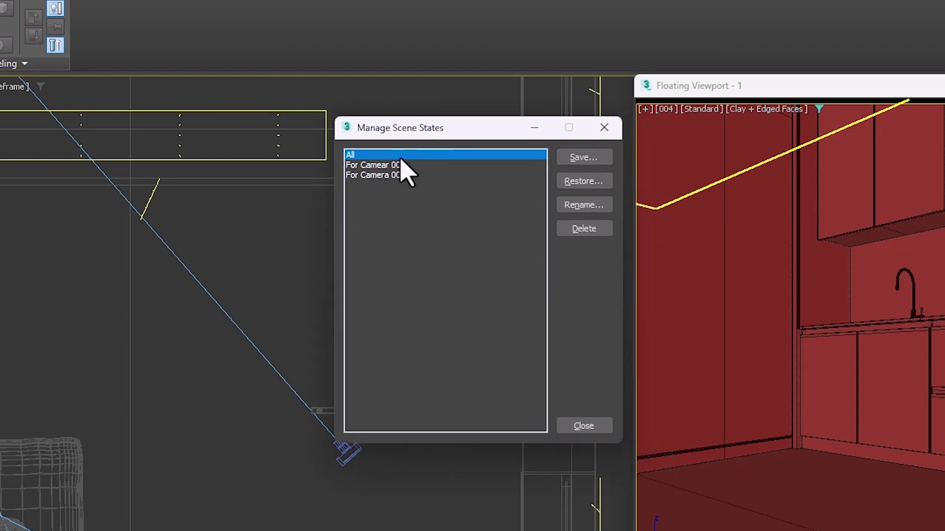
Restore scene state All to bring back the hidden dining table and chairs
{"action": "left_click", "coordinate": [584, 181]}
{"action": "left_click", "coordinate": [547, 374]}
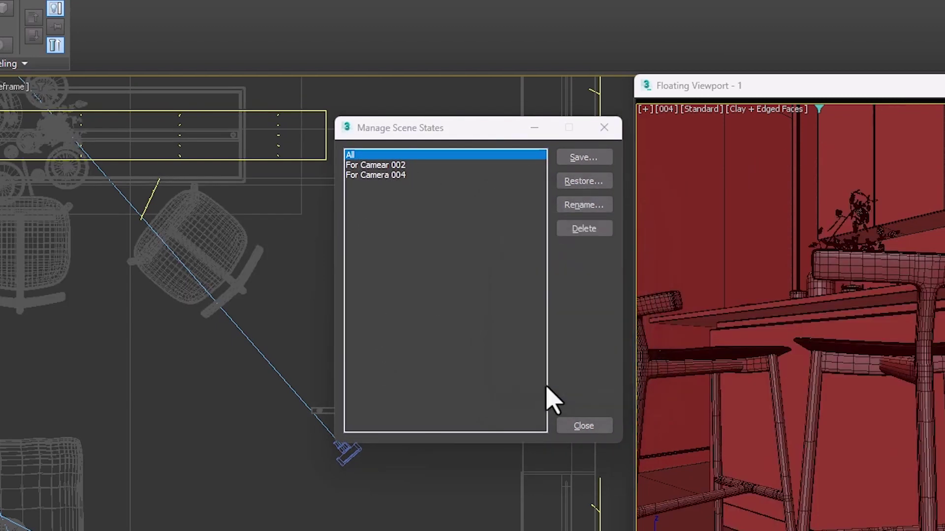
{"action": "scroll", "coordinate": [232, 266], "scroll_direction": "down", "scroll_amount": 4}
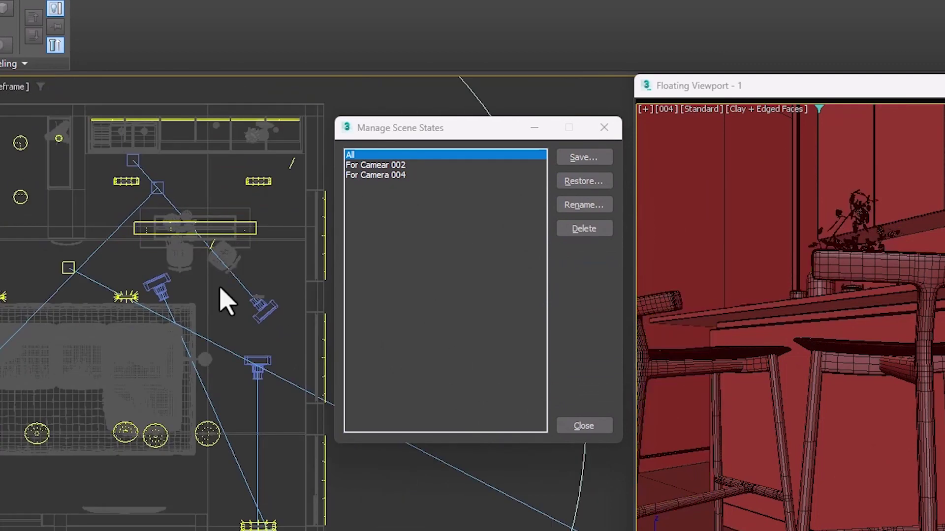
Test the saved visibility by restoring scene state For Camear 002 and For Camera 004 in turn
{"action": "left_click", "coordinate": [389, 166]}
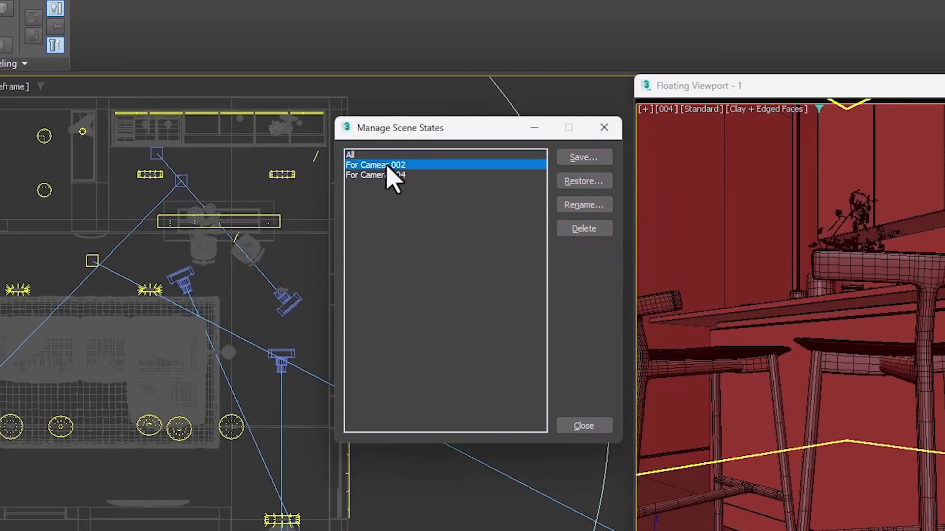
{"action": "left_click", "coordinate": [584, 182]}
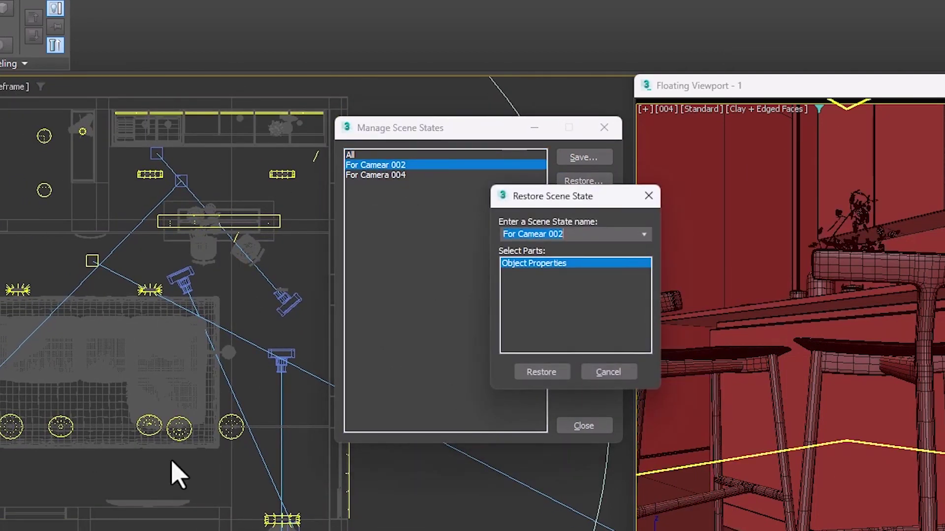
{"action": "left_click", "coordinate": [380, 176]}
{"action": "left_click", "coordinate": [593, 183]}
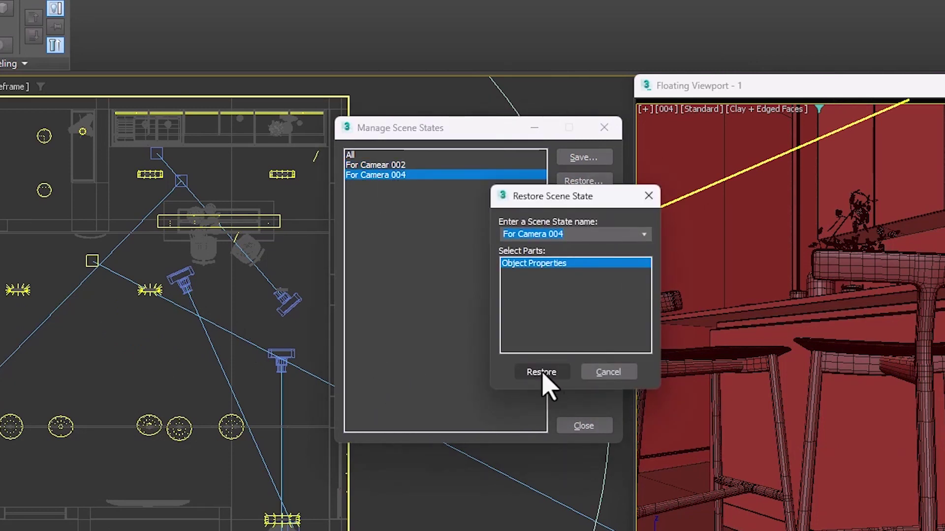
{"action": "left_click", "coordinate": [541, 369]}
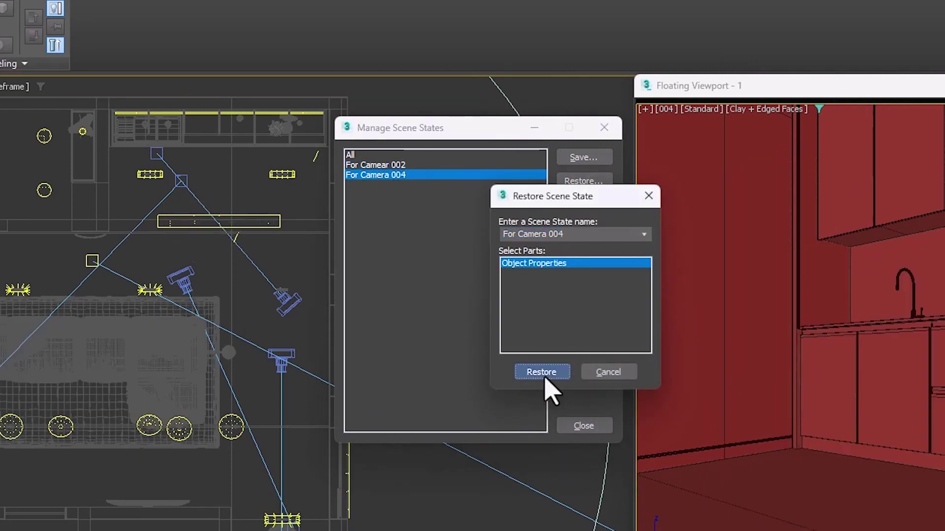
Restore scene state All so every object is shown again, and close Manage Scene States
{"action": "left_click", "coordinate": [353, 155]}
{"action": "left_click", "coordinate": [571, 182]}
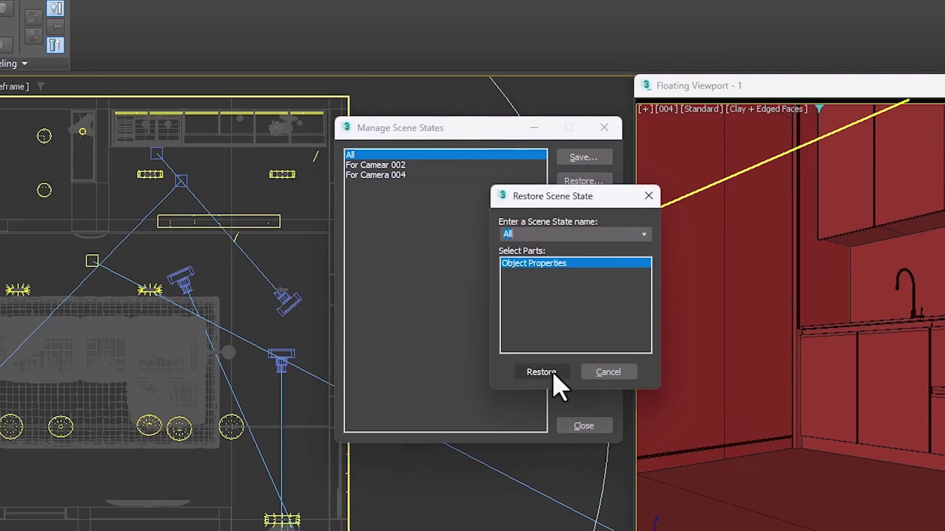
{"action": "left_click", "coordinate": [543, 371]}
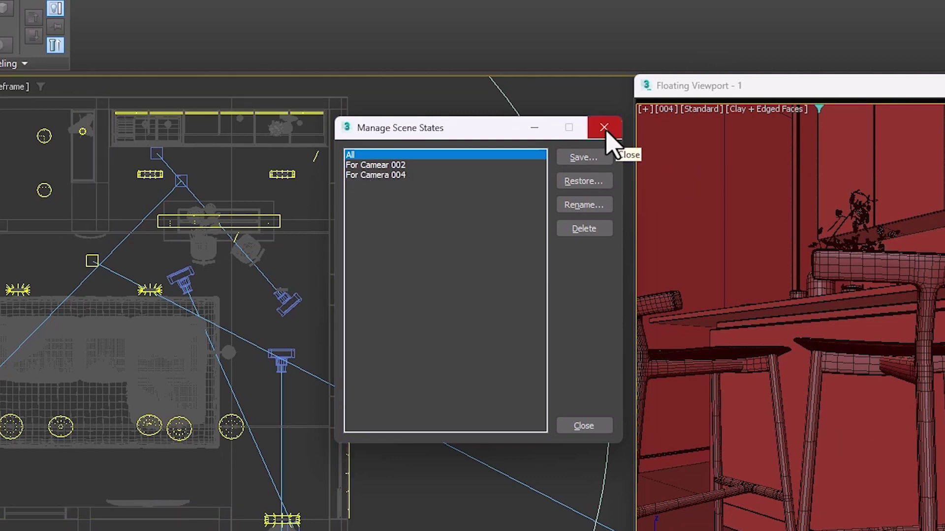
{"action": "left_click", "coordinate": [588, 427]}
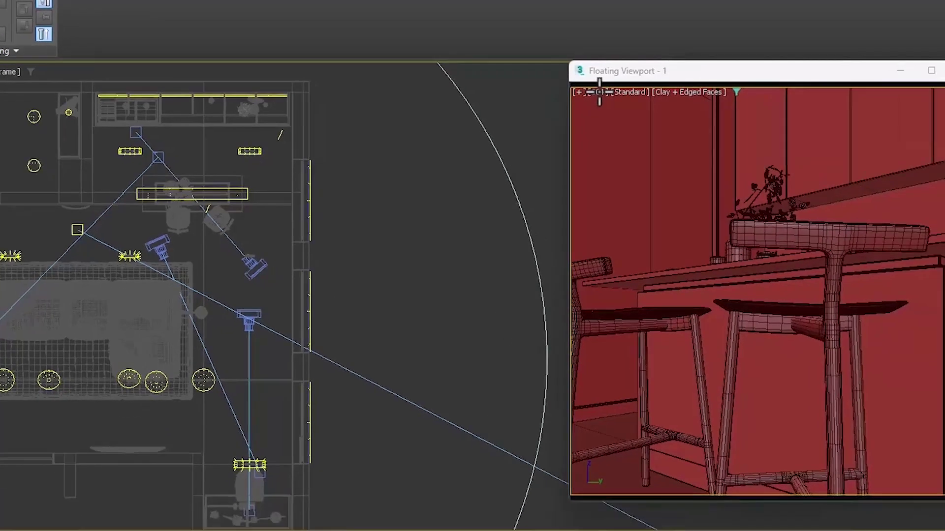
Show camera 001 in the floating viewport and open Batch Render
{"action": "left_click", "coordinate": [653, 105]}
{"action": "left_click", "coordinate": [652, 78]}
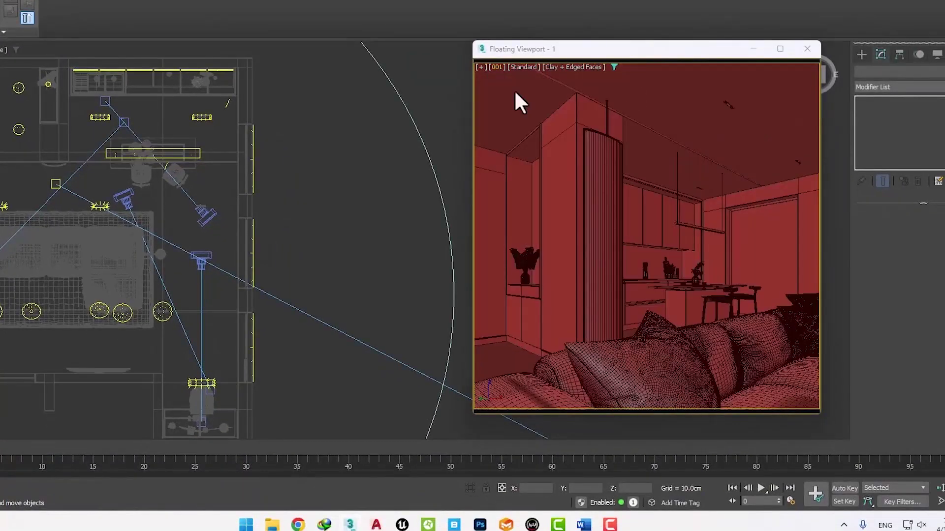
{"action": "left_click", "coordinate": [386, 162]}
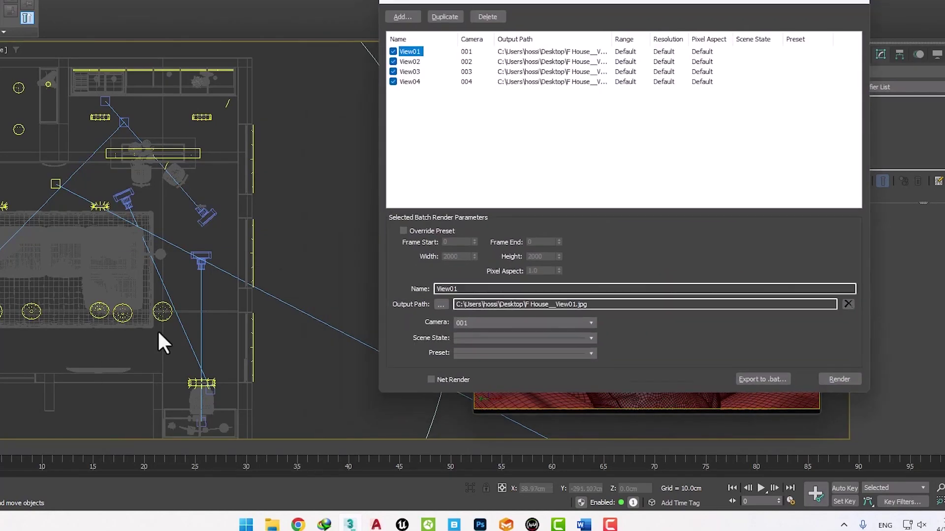
{"action": "left_click_drag", "start_coordinate": [476, 1], "coordinate": [489, 6]}
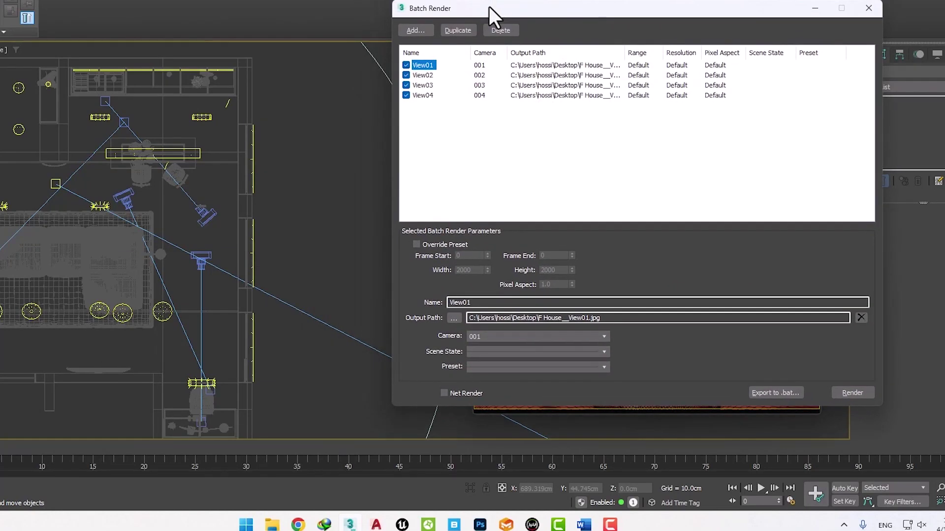
Narrow the Name column and widen the Output Path column in the batch view list
{"action": "left_click", "coordinate": [466, 179]}
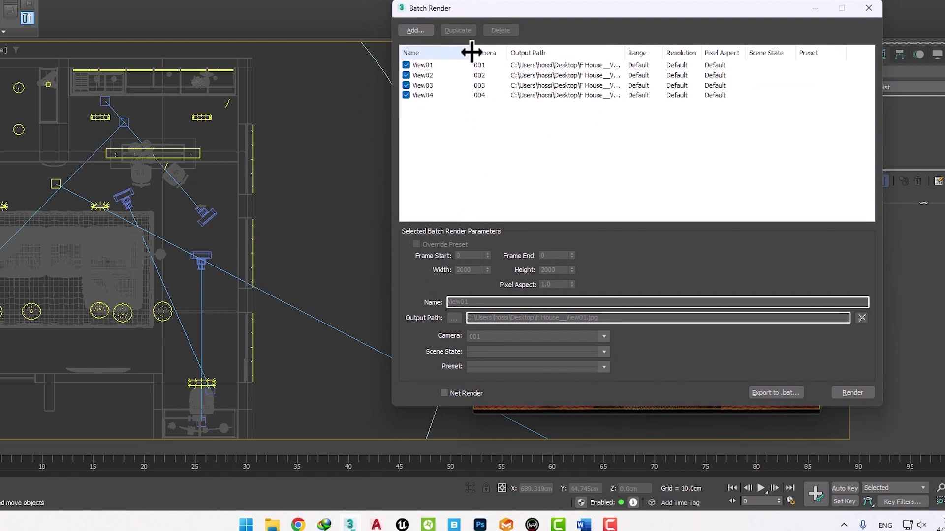
{"action": "left_click_drag", "start_coordinate": [472, 51], "coordinate": [450, 52]}
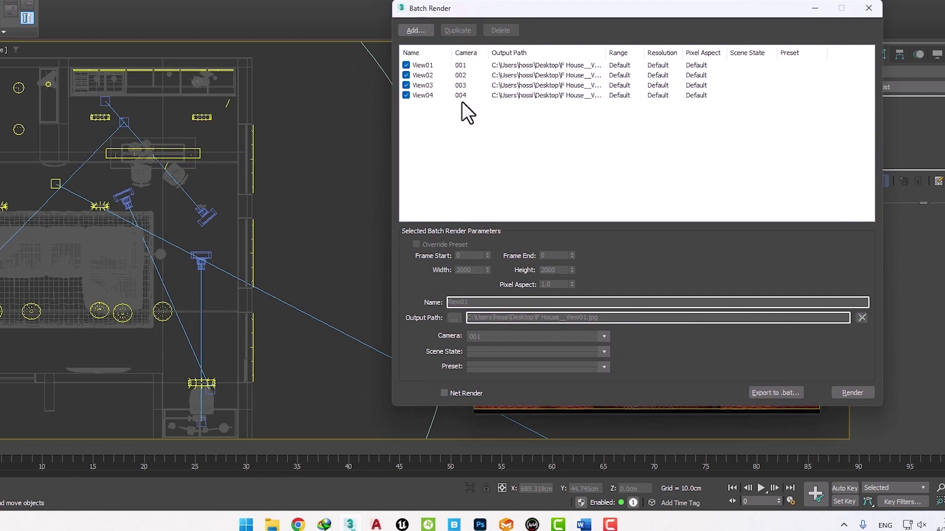
{"action": "left_click_drag", "start_coordinate": [605, 50], "coordinate": [642, 59]}
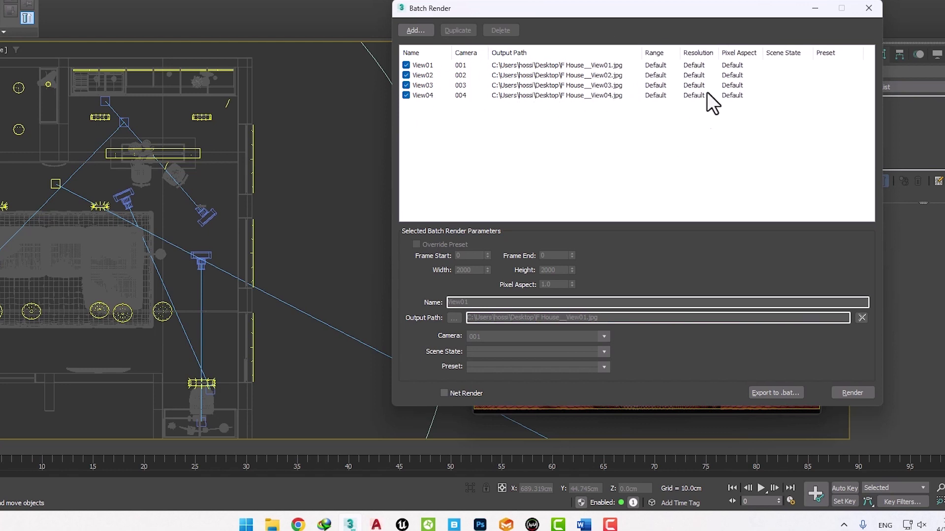
{"action": "left_click_drag", "start_coordinate": [710, 8], "coordinate": [672, 8]}
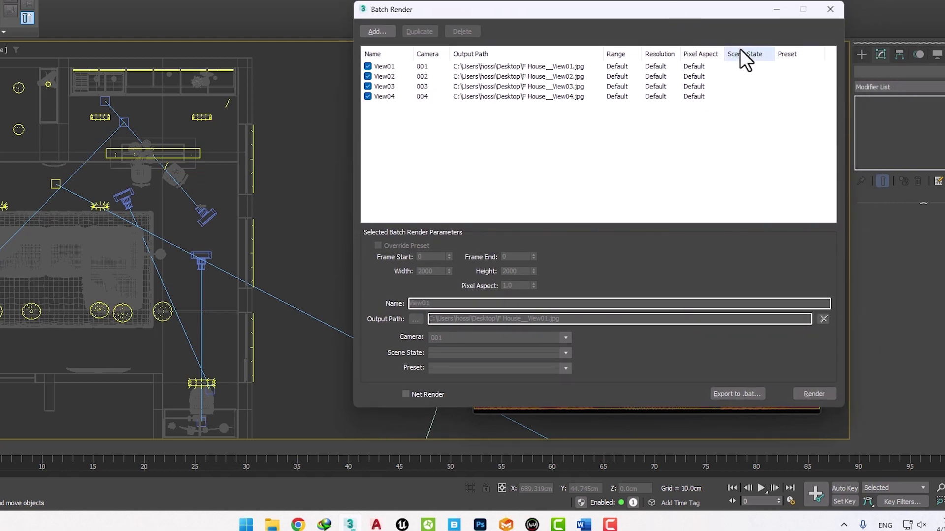
{"action": "left_click_drag", "start_coordinate": [699, 9], "coordinate": [721, 0]}
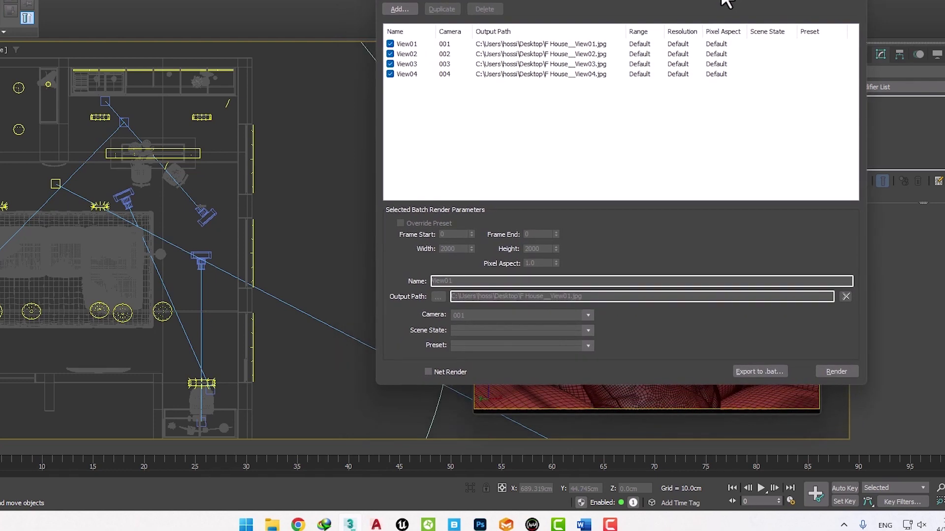
Assign scene state All to batch view View01
{"action": "left_click", "coordinate": [404, 44]}
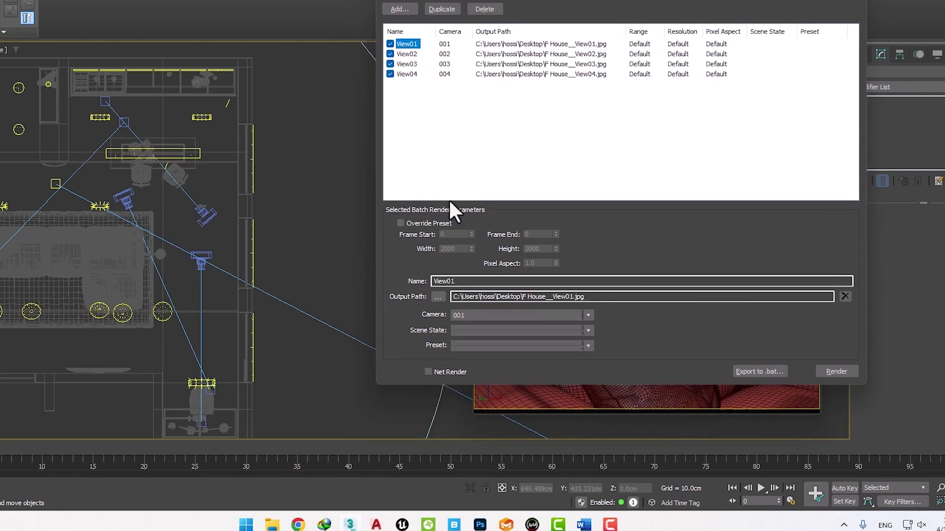
{"action": "left_click", "coordinate": [491, 327]}
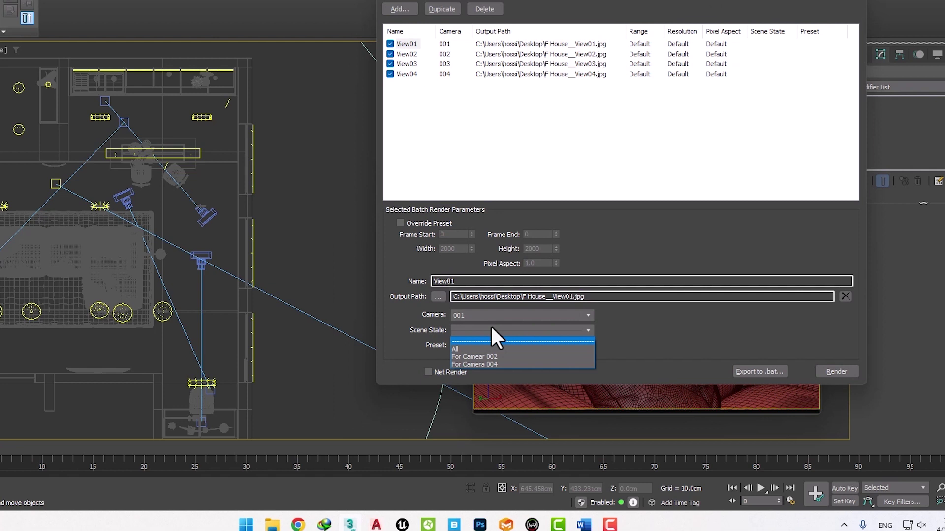
{"action": "left_click", "coordinate": [476, 349]}
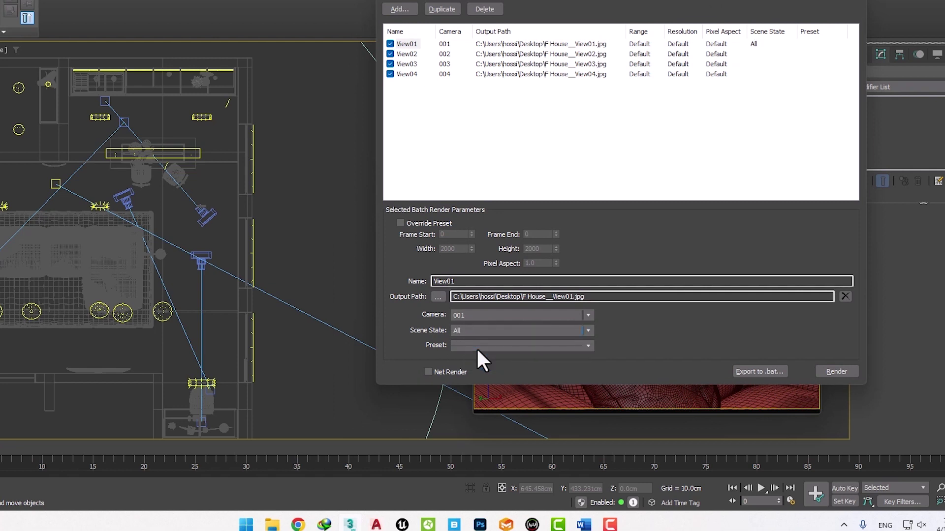
{"action": "left_click", "coordinate": [510, 134]}
Assign scene state For Camear 002 to View02 and widen the Scene State column
{"action": "left_click", "coordinate": [406, 54]}
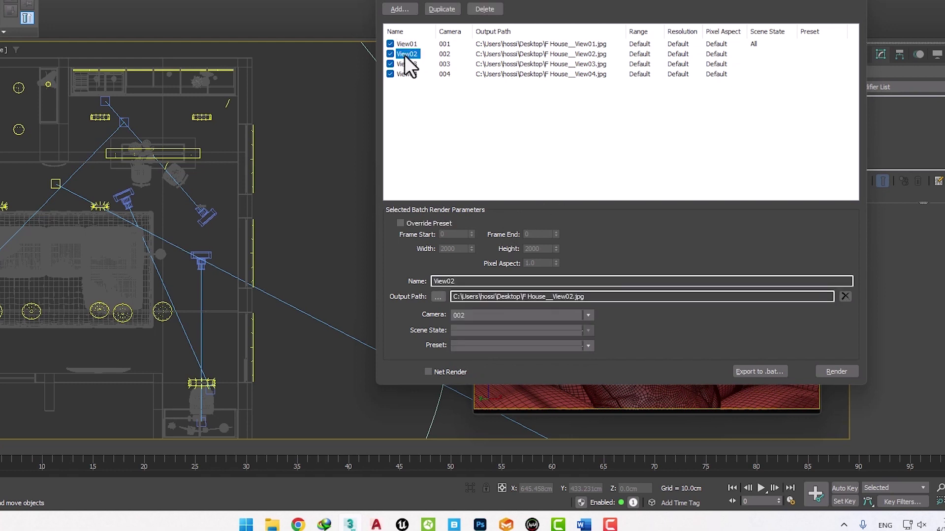
{"action": "left_click", "coordinate": [464, 330]}
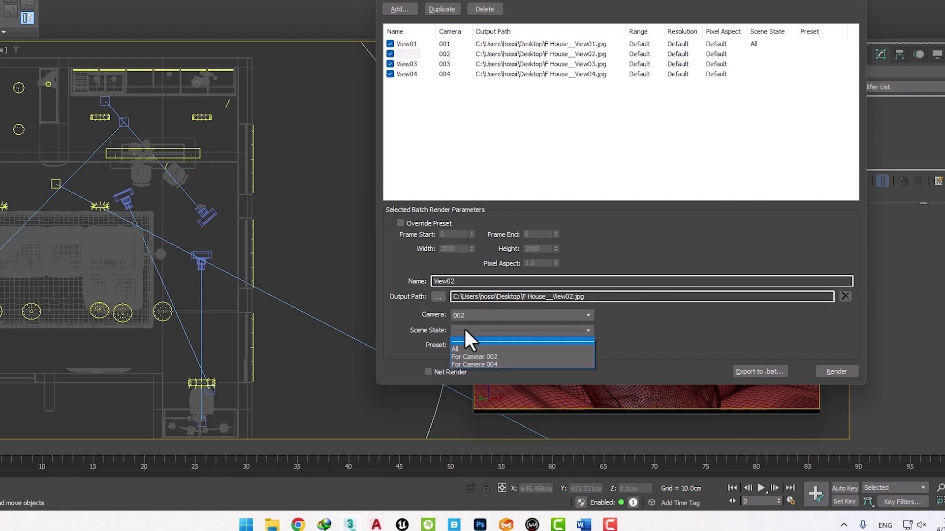
{"action": "left_click", "coordinate": [469, 357]}
{"action": "left_click", "coordinate": [460, 138]}
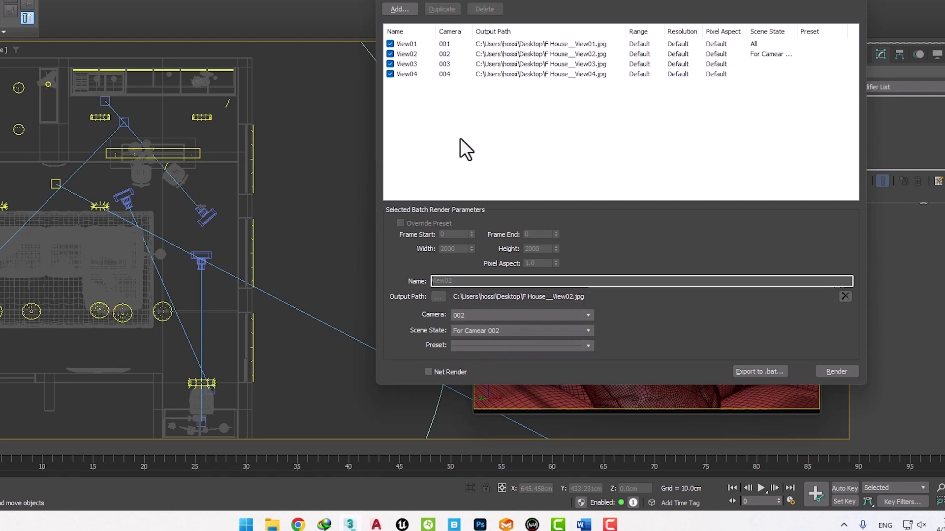
{"action": "left_click_drag", "start_coordinate": [796, 31], "coordinate": [816, 31]}
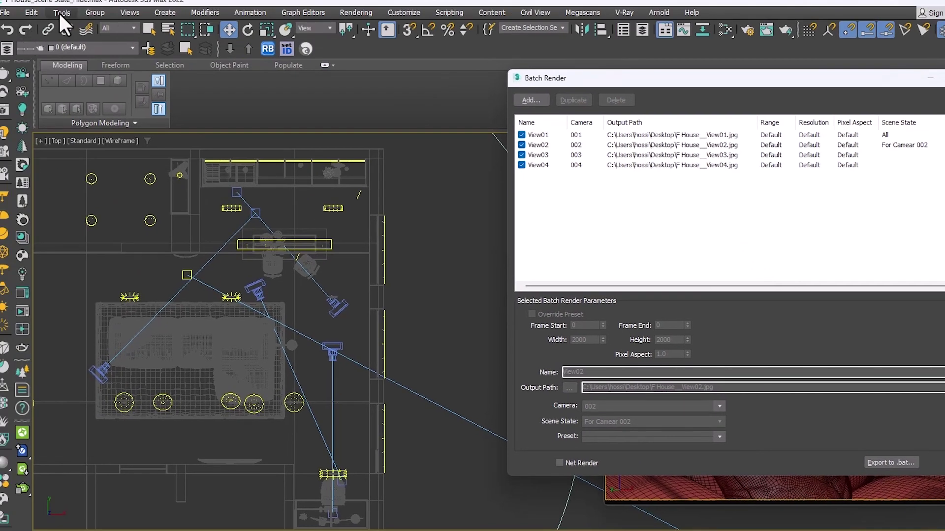
Rename the scene state For Camear 002 as For Camera 002 in Manage Scene States, and close the dialog
{"action": "left_click", "coordinate": [55, 12]}
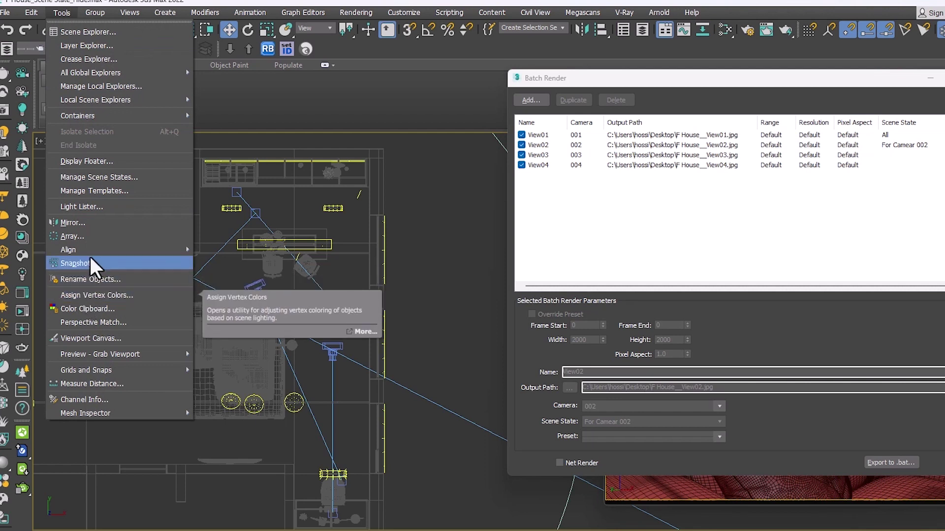
{"action": "left_click", "coordinate": [103, 175]}
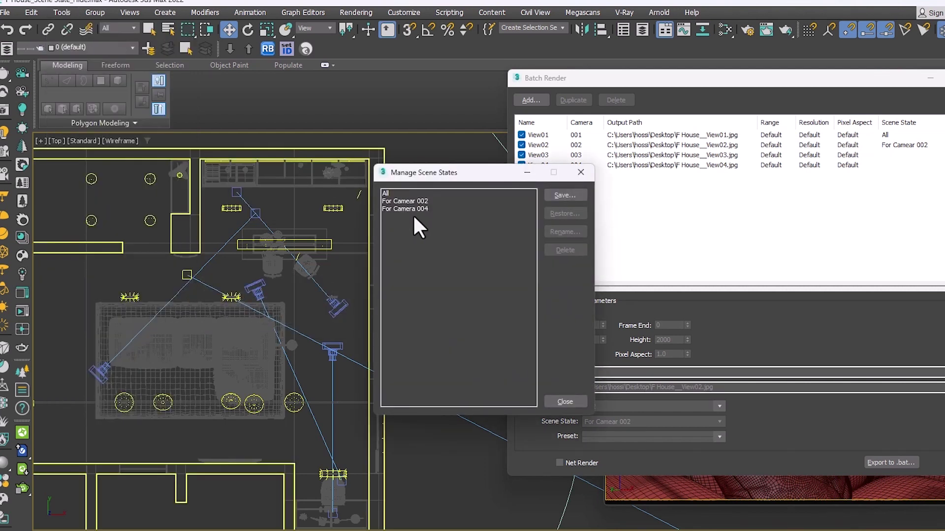
{"action": "left_click", "coordinate": [411, 201]}
{"action": "left_click", "coordinate": [565, 232]}
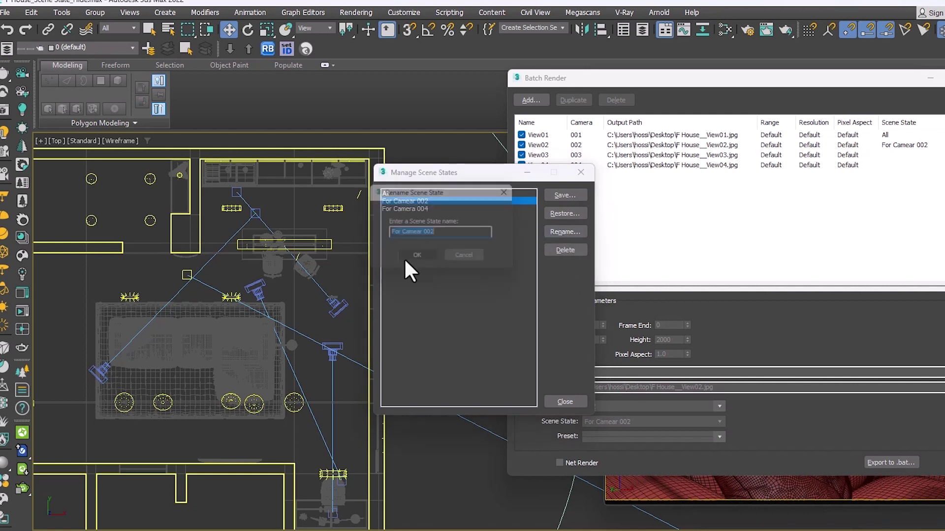
{"action": "left_click", "coordinate": [422, 233]}
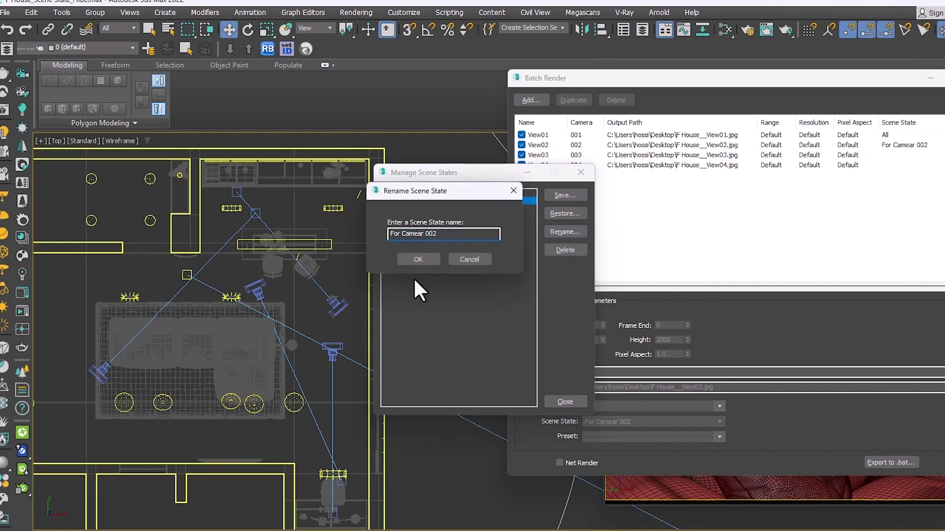
{"action": "key", "text": "BackSpace"}
{"action": "key", "text": "BackSpace"}
{"action": "type", "text": "ra"}
{"action": "left_click", "coordinate": [426, 258]}
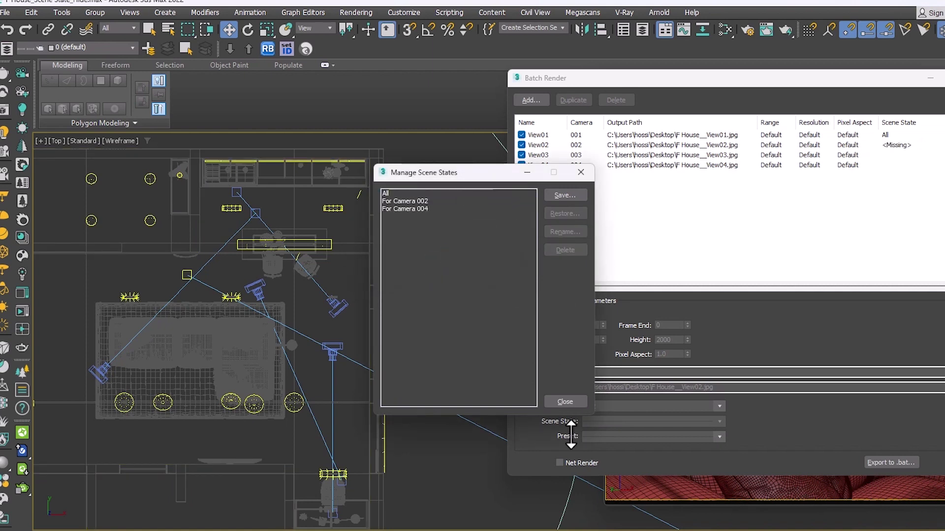
{"action": "left_click", "coordinate": [577, 400]}
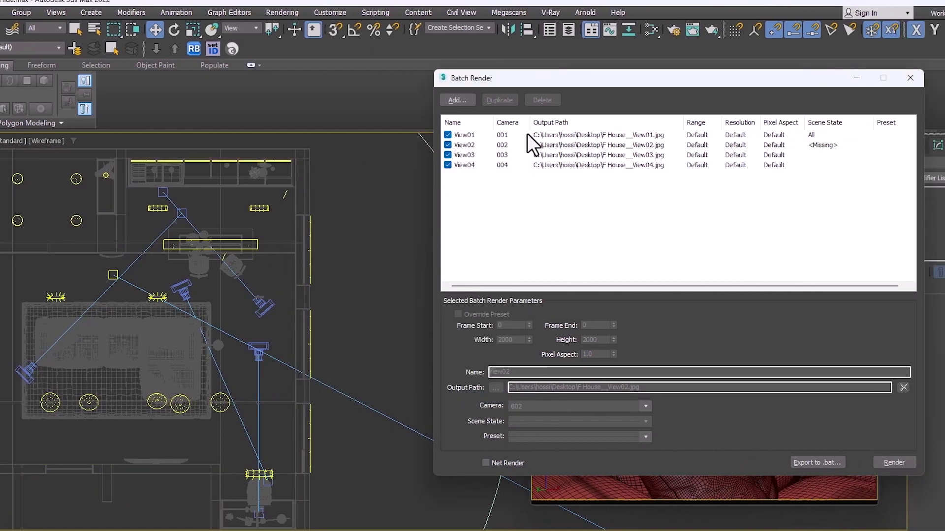
Reassign View02 to the renamed scene state For Camera 002
{"action": "left_click", "coordinate": [464, 144]}
{"action": "left_click", "coordinate": [546, 422]}
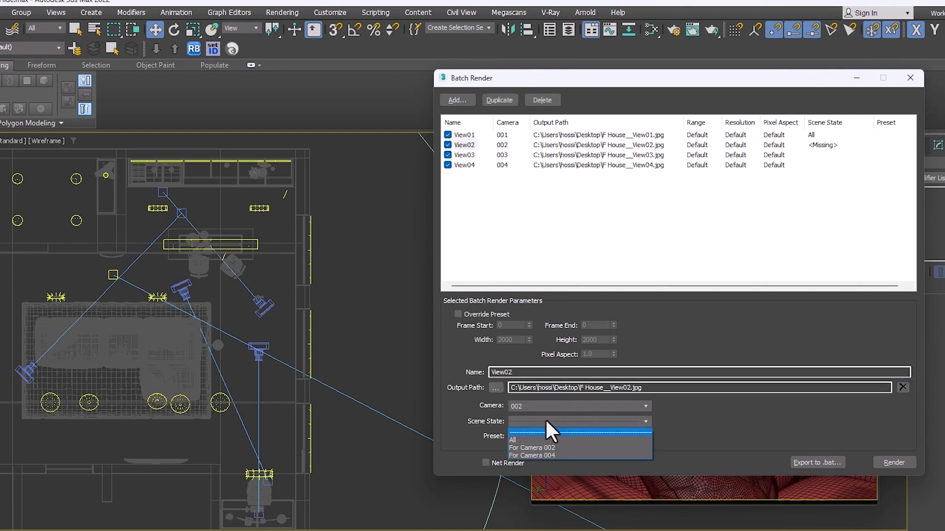
{"action": "left_click", "coordinate": [535, 448]}
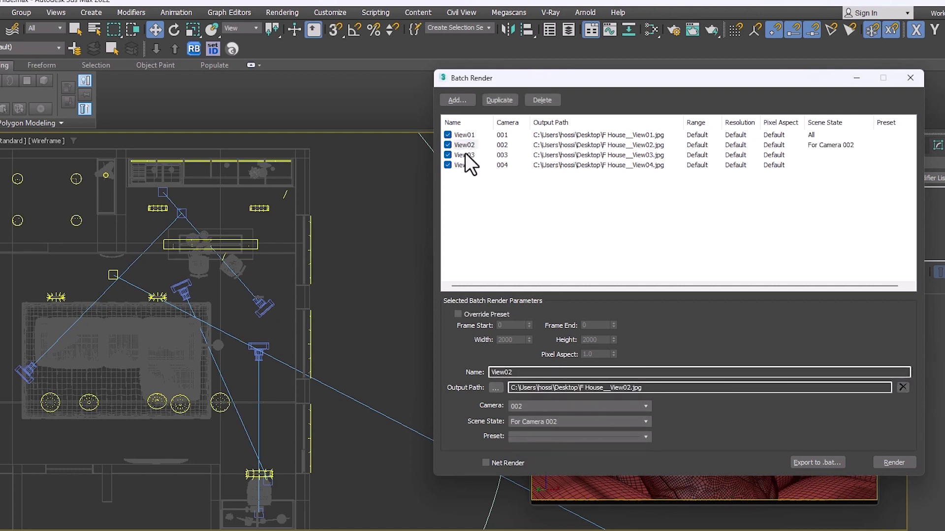
Assign scene state All to View03 and scene state For Camera 004 to View04
{"action": "left_click", "coordinate": [465, 154]}
{"action": "left_click", "coordinate": [530, 421]}
{"action": "left_click", "coordinate": [521, 432]}
{"action": "left_click", "coordinate": [463, 165]}
{"action": "left_click", "coordinate": [531, 421]}
{"action": "left_click", "coordinate": [530, 455]}
{"action": "left_click", "coordinate": [731, 194]}
Start the batch render of the four views, View01 to View04
{"action": "left_click_drag", "start_coordinate": [785, 77], "coordinate": [775, 75]}
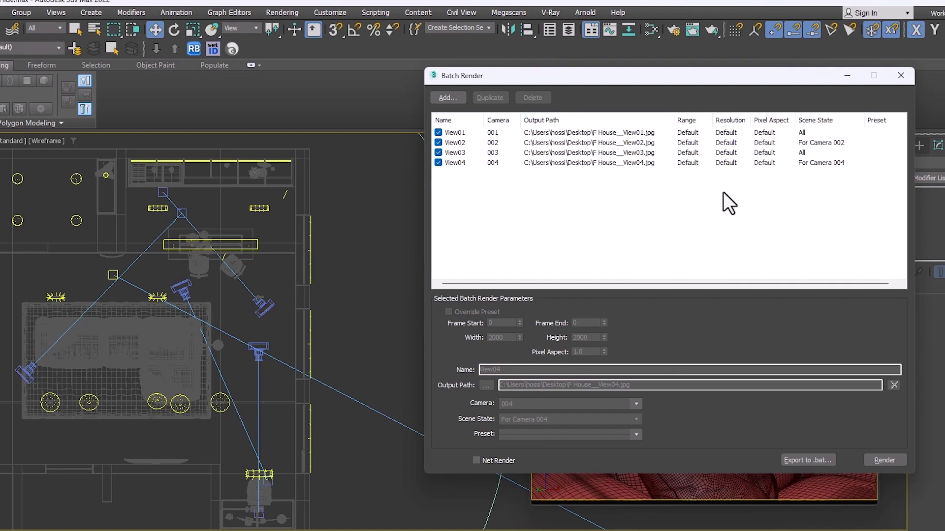
{"action": "left_click_drag", "start_coordinate": [820, 76], "coordinate": [807, 71]}
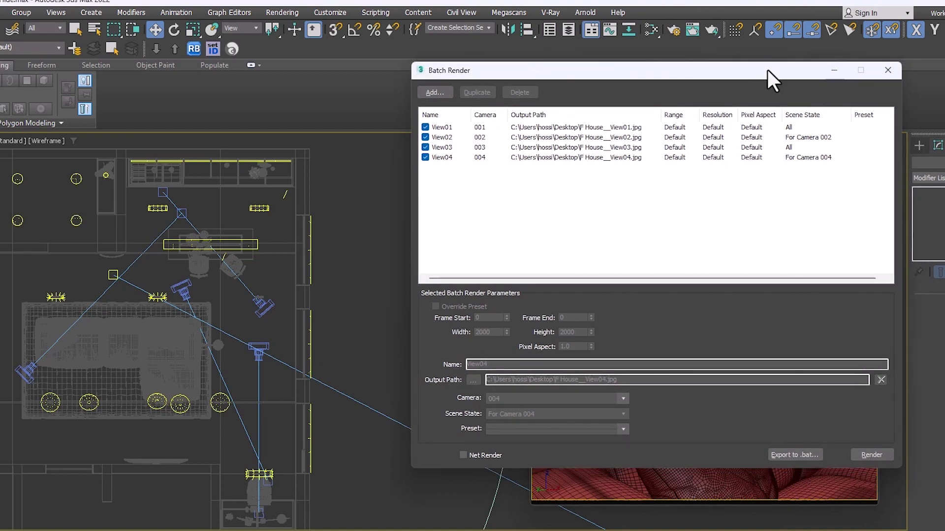
{"action": "left_click_drag", "start_coordinate": [675, 85], "coordinate": [670, 94]}
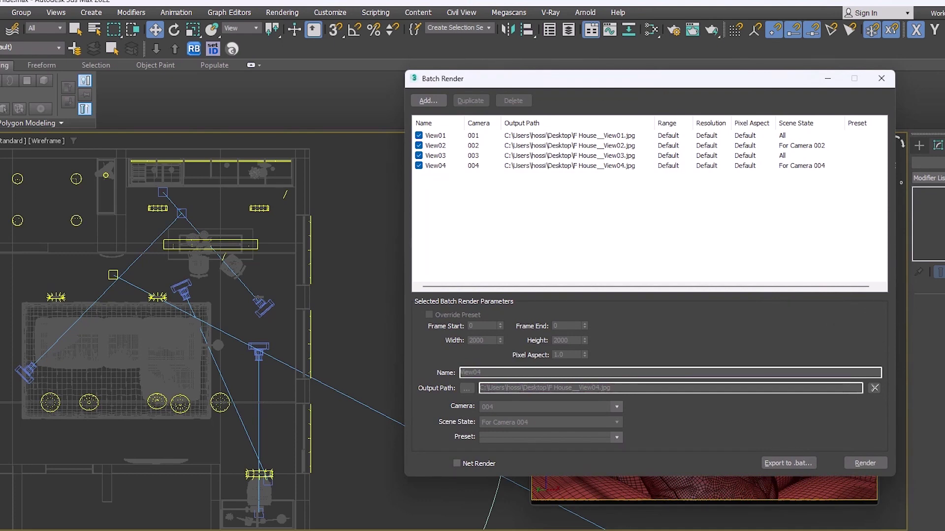
{"action": "left_click", "coordinate": [866, 464]}
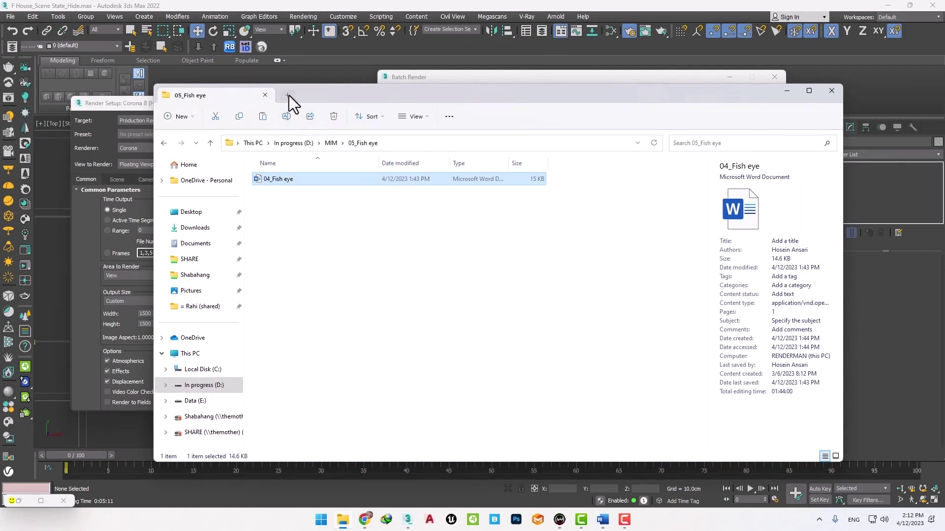
Open the Desktop folder in a new File Explorer tab and view the rendered image F House__View01 full screen
{"action": "left_click", "coordinate": [288, 95]}
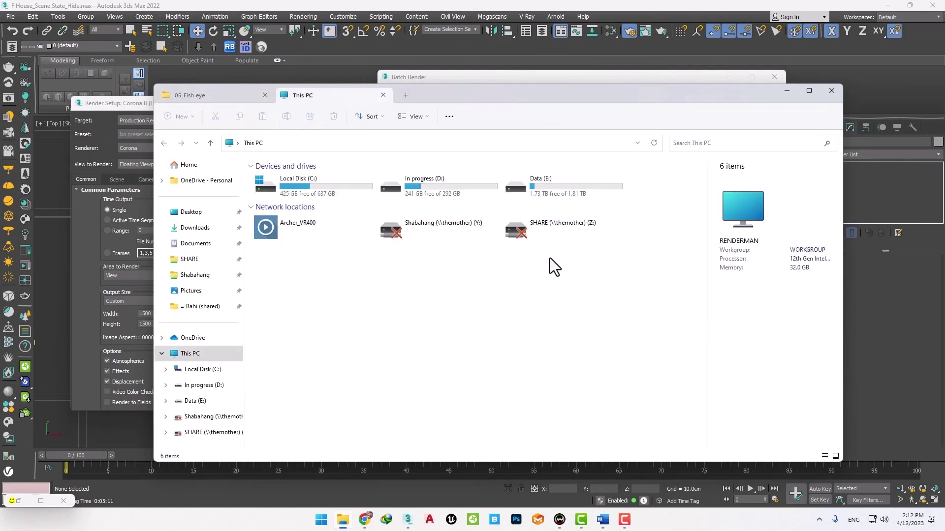
{"action": "left_click", "coordinate": [191, 212]}
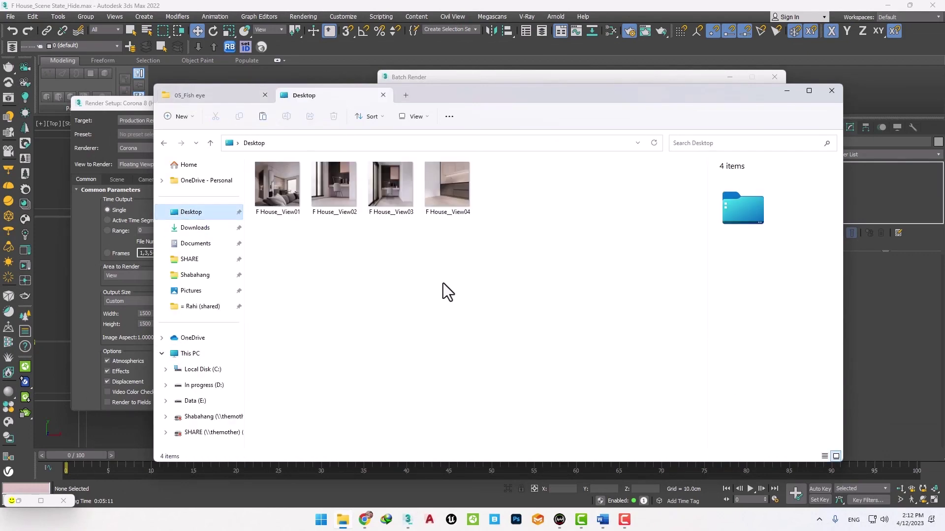
{"action": "double_click", "coordinate": [265, 178]}
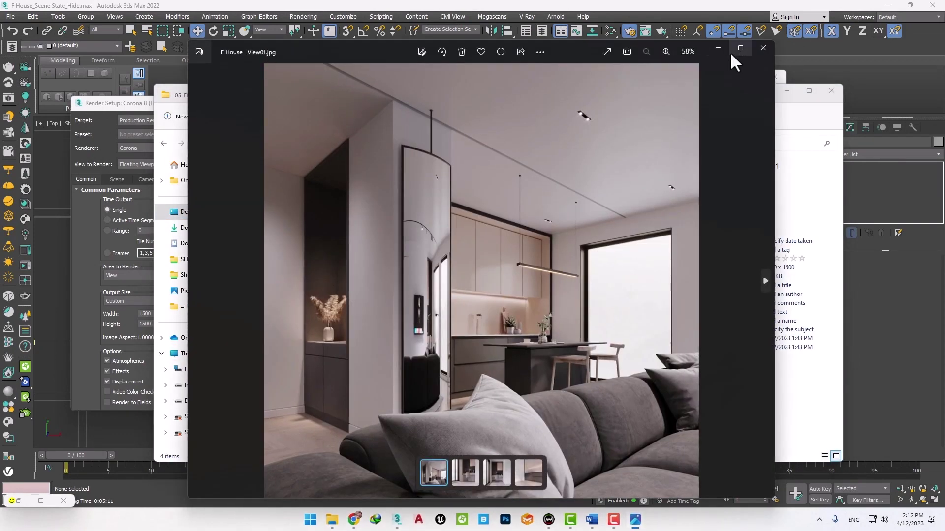
{"action": "left_click", "coordinate": [607, 53]}
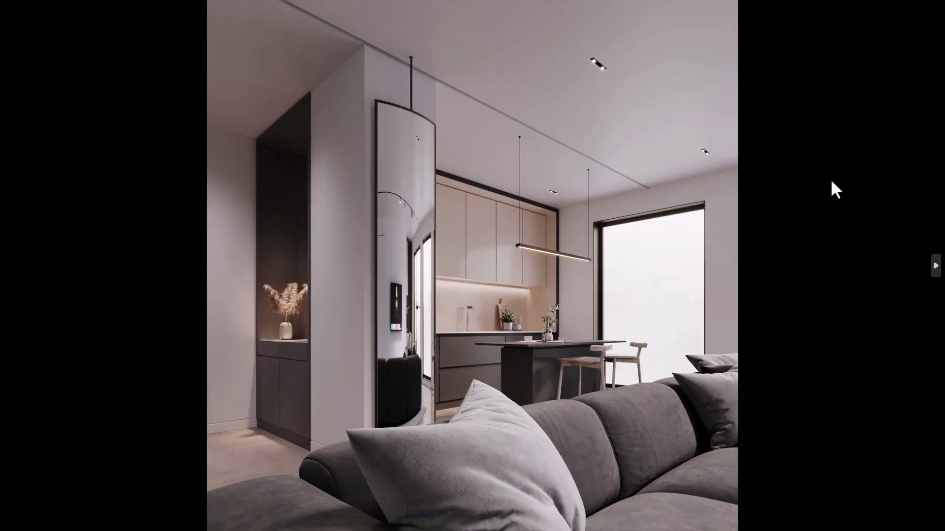